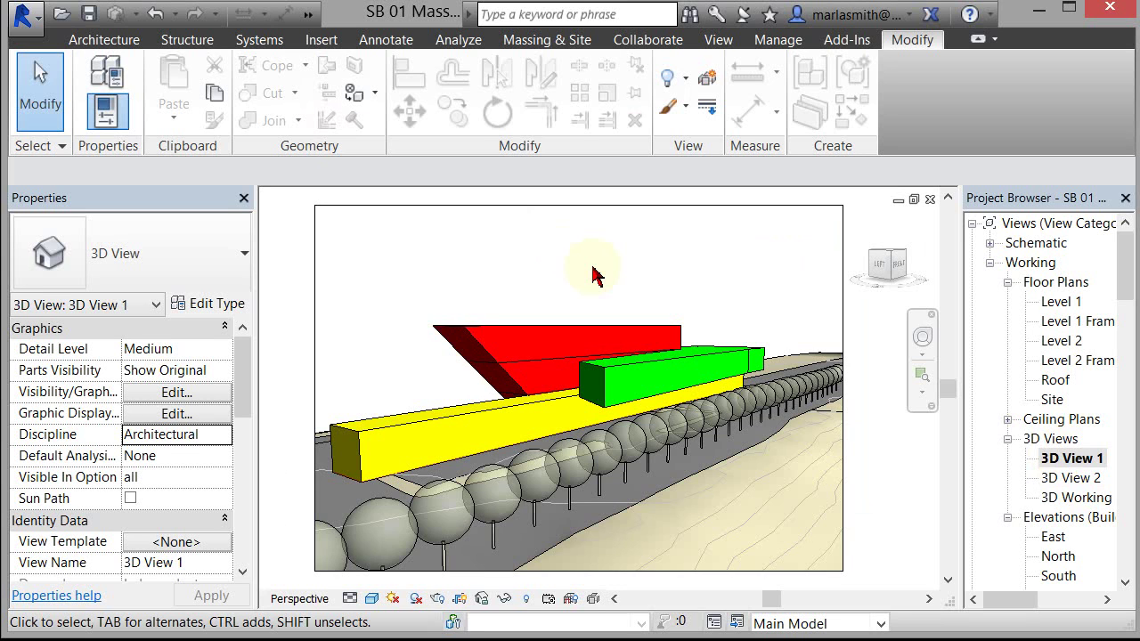
Open the rendering settings for the 3D View 1 perspective and reposition them so the Render and quality controls are reachable.
left_click(439, 602)
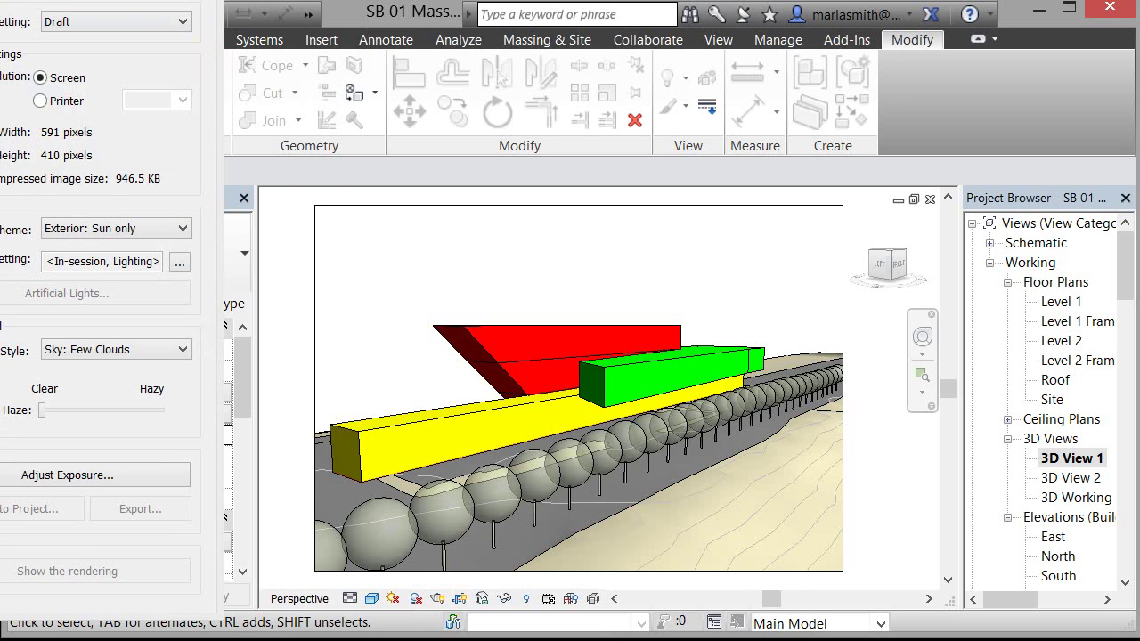
left_click_drag(45, 0, 213, 0)
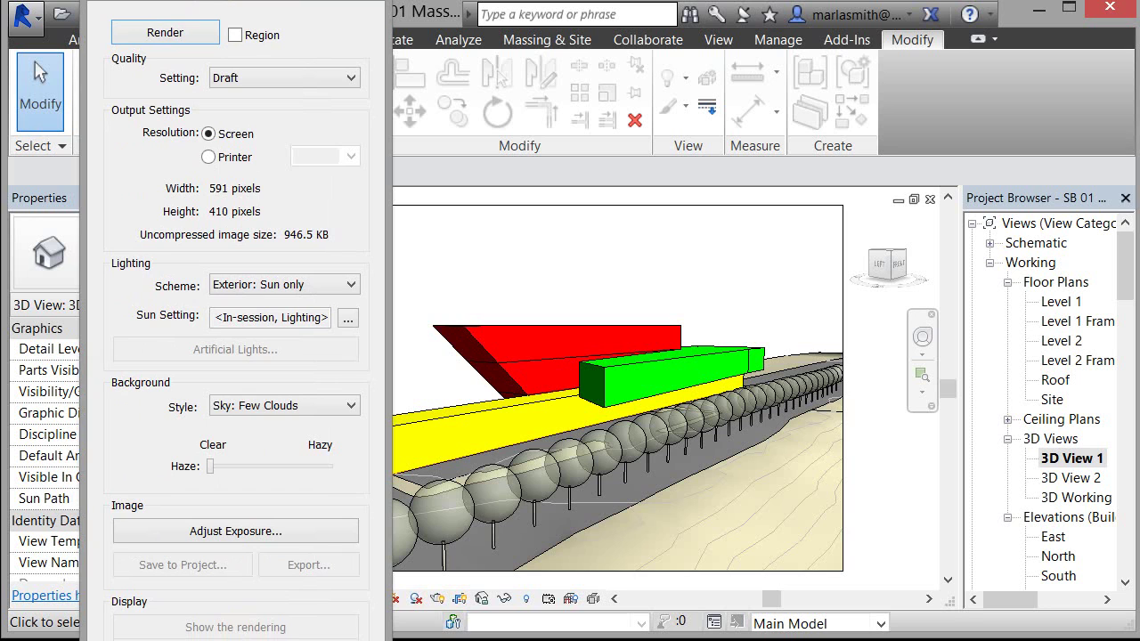
left_click_drag(188, 2, 129, 7)
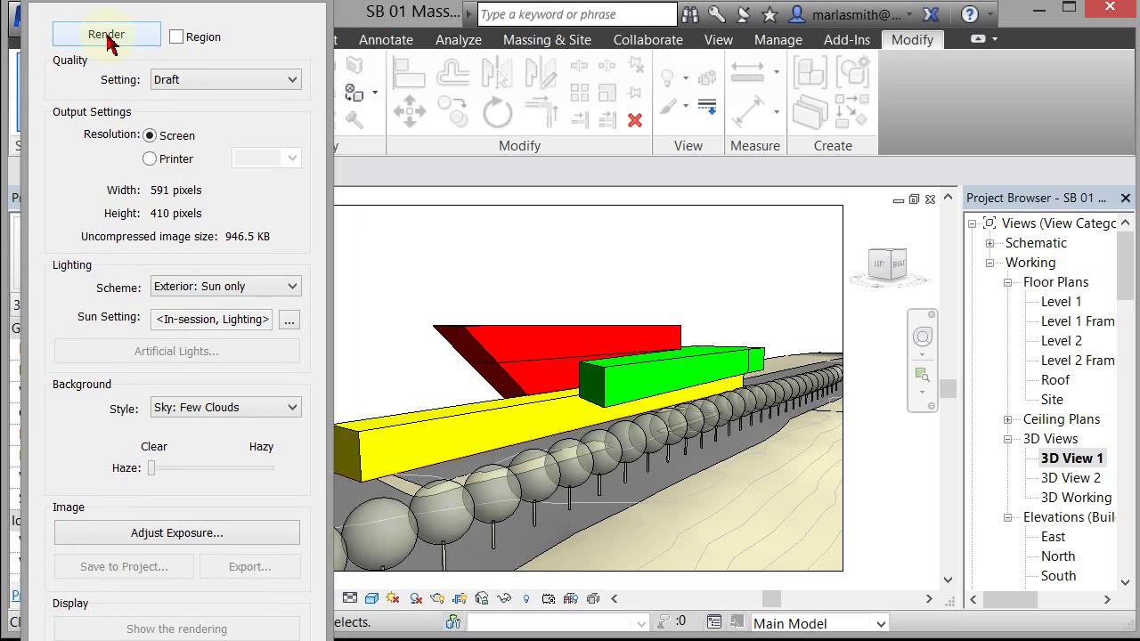
Try the Printer output resolution for the Draft rendering and restore the Screen resolution.
left_click(213, 82)
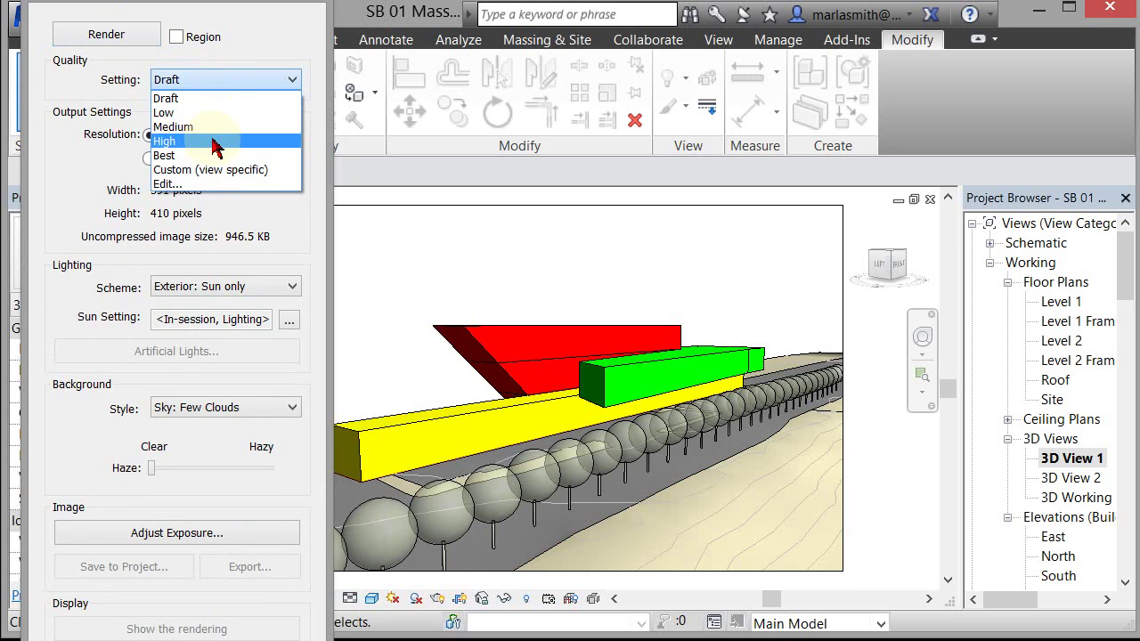
left_click(67, 86)
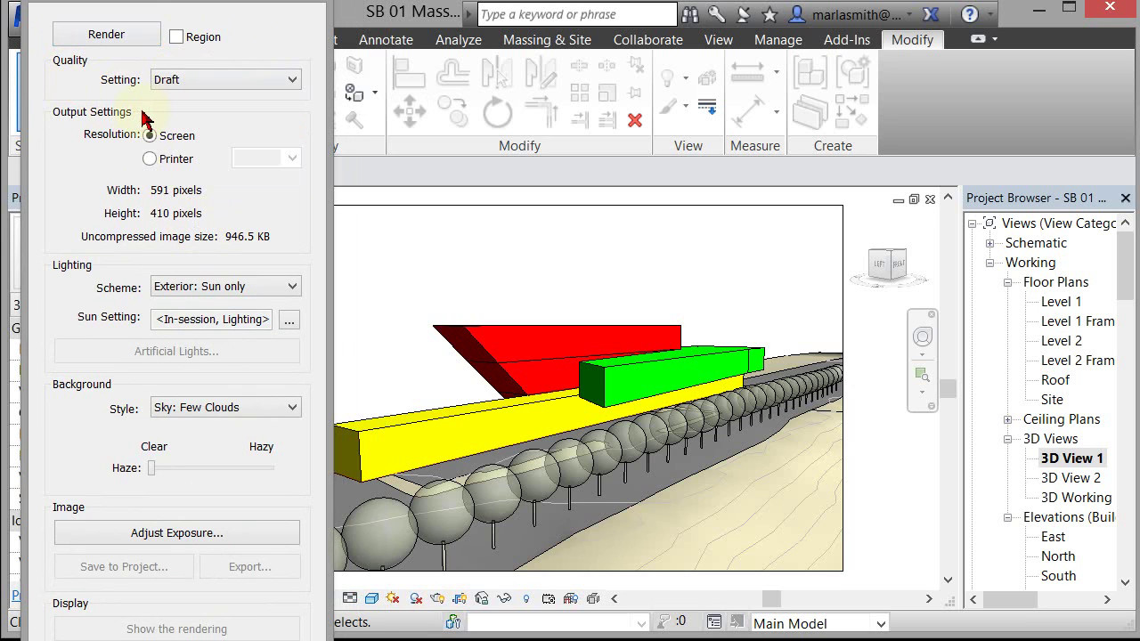
left_click(150, 159)
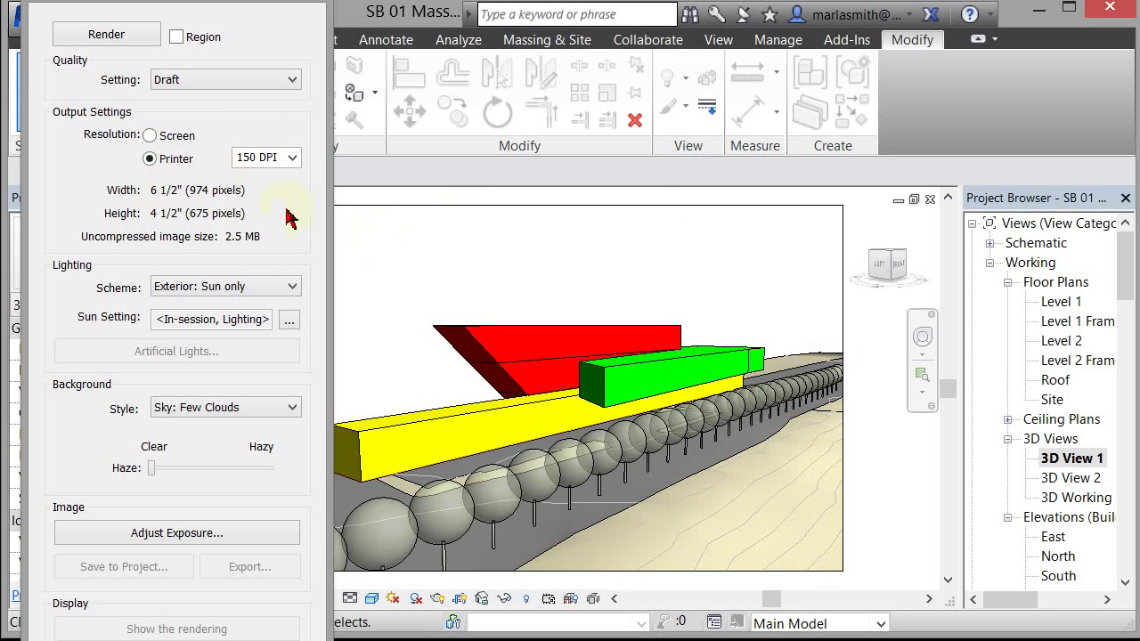
left_click(149, 138)
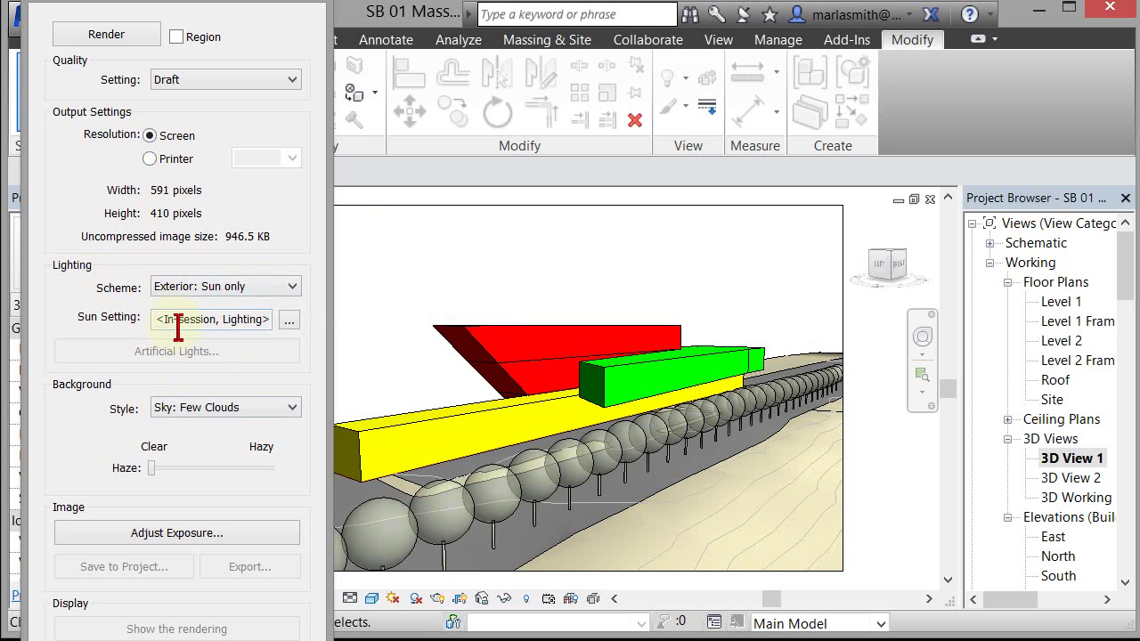
Set the sun to a Still solar study at 2:00 PM and turn on shadows in the perspective view.
left_click(290, 322)
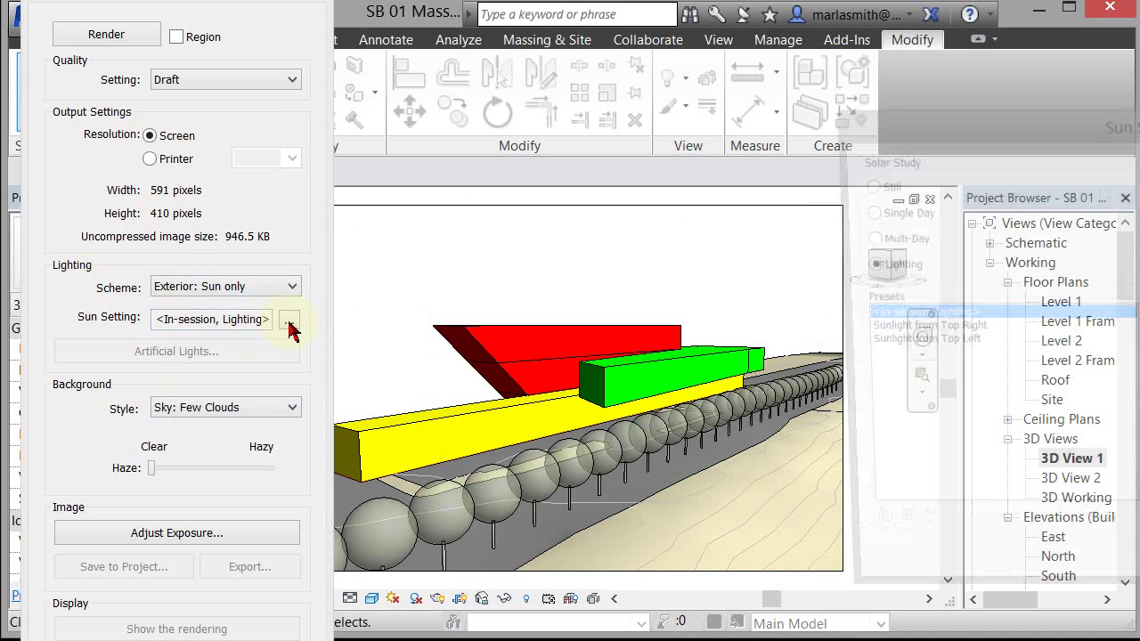
left_click_drag(1101, 122, 710, 94)
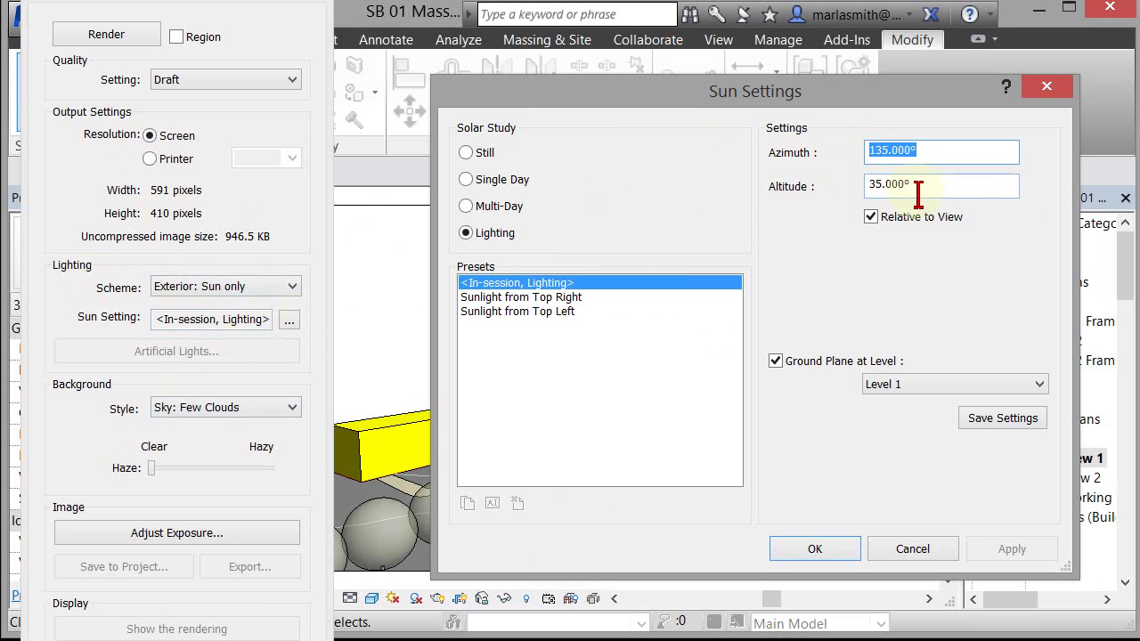
left_click(466, 153)
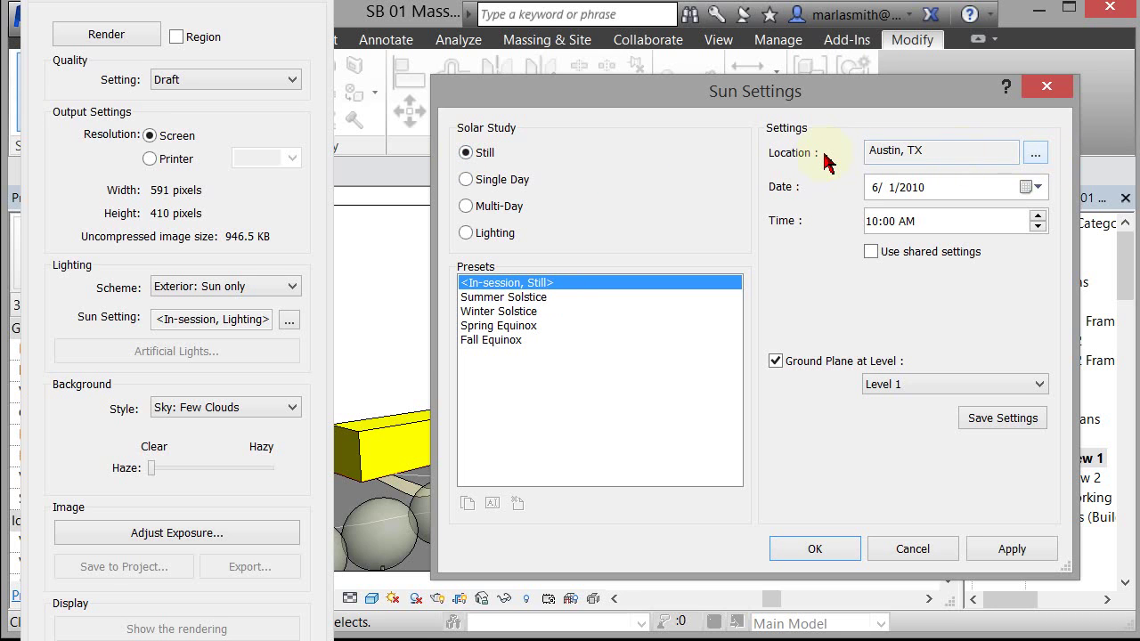
left_click_drag(816, 100, 1019, 87)
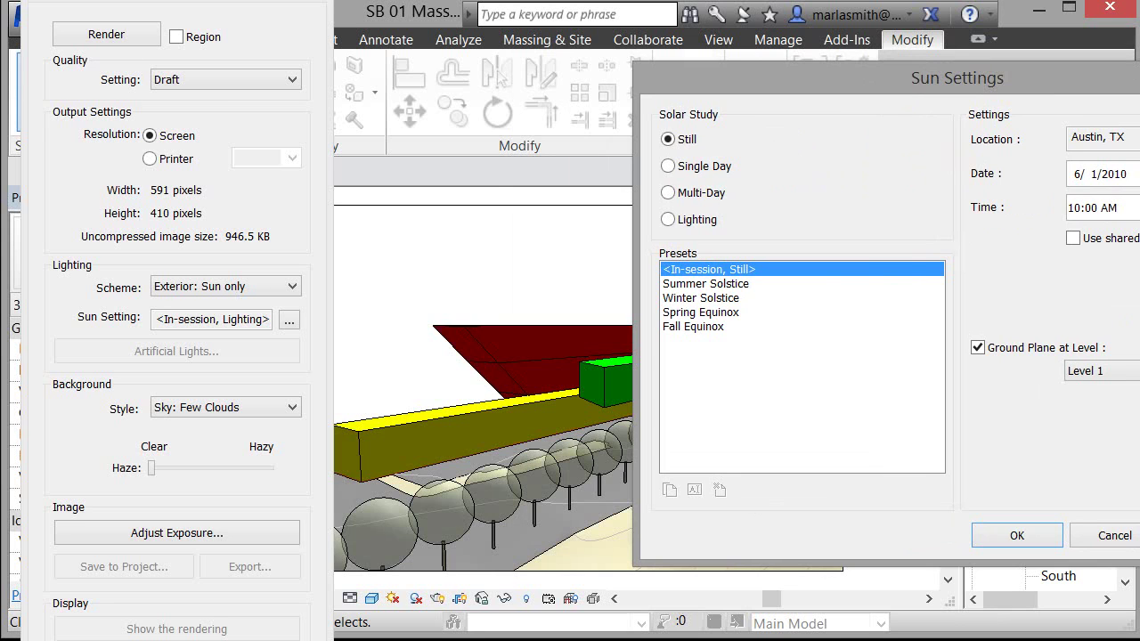
left_click(1139, 203)
key("Up")
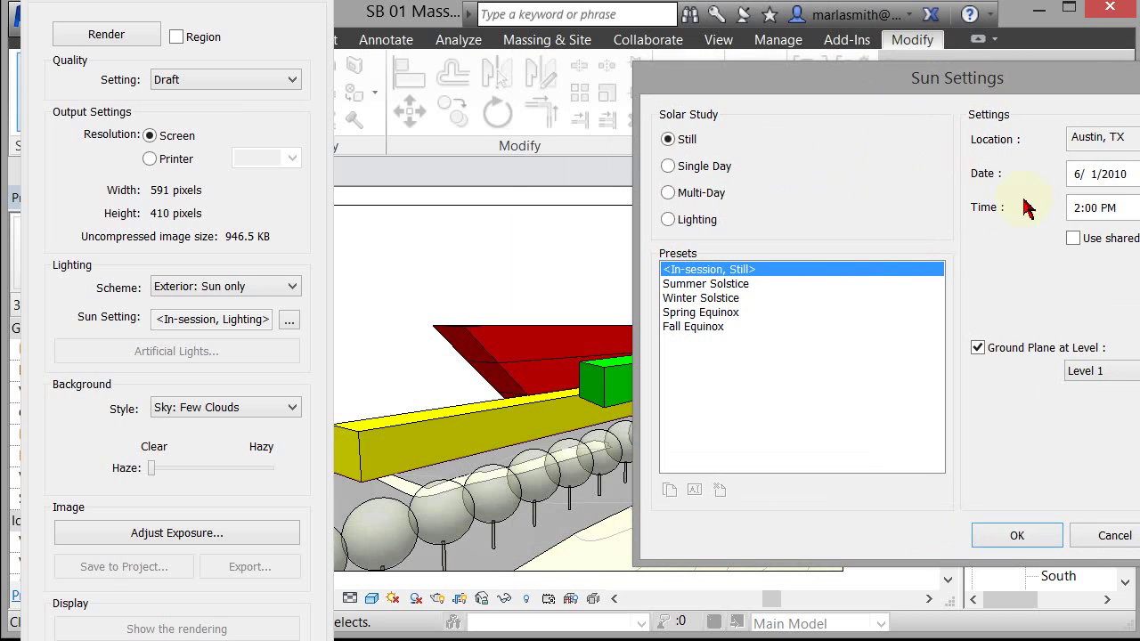
left_click_drag(947, 90, 1019, 120)
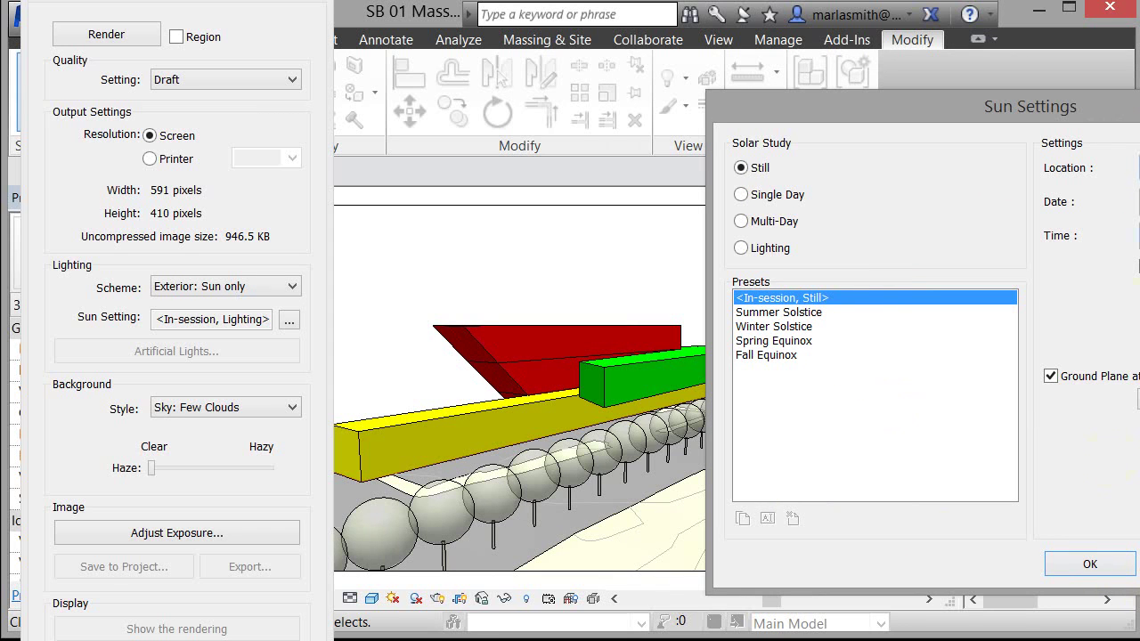
left_click(1090, 567)
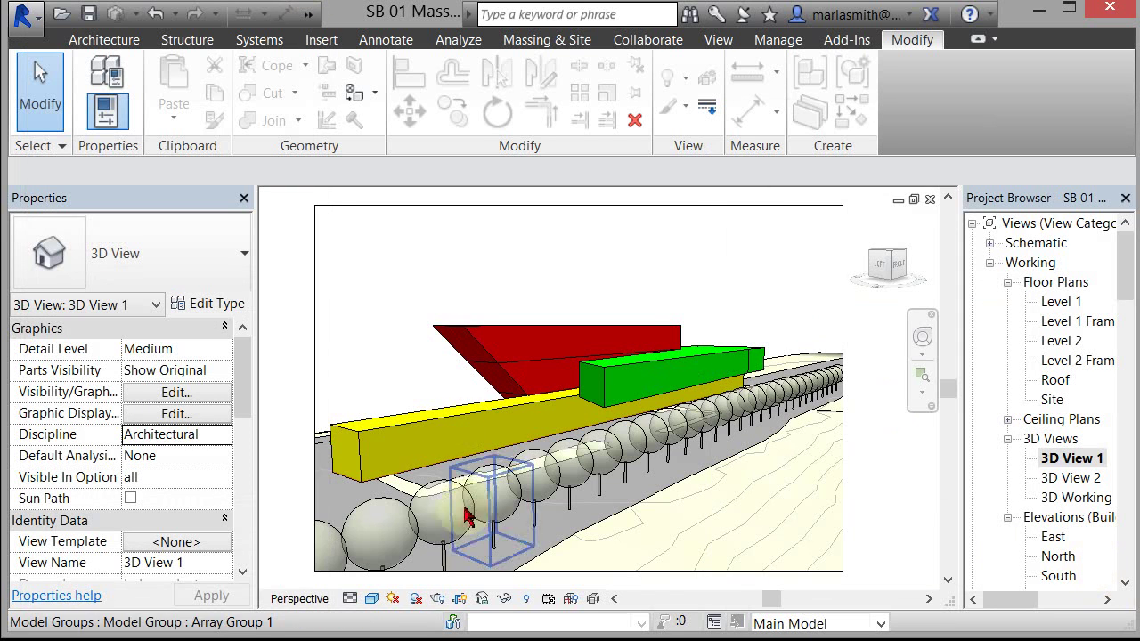
left_click(416, 600)
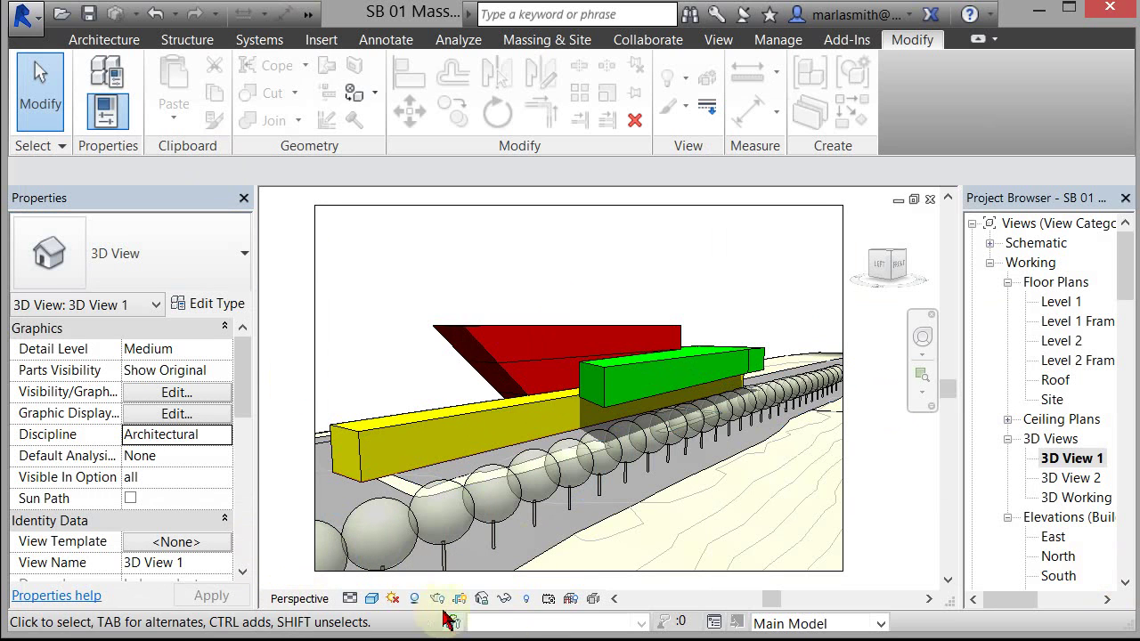
Try a 4:00 PM sun time in the perspective view's sun settings to compare the shadows.
left_click(395, 601)
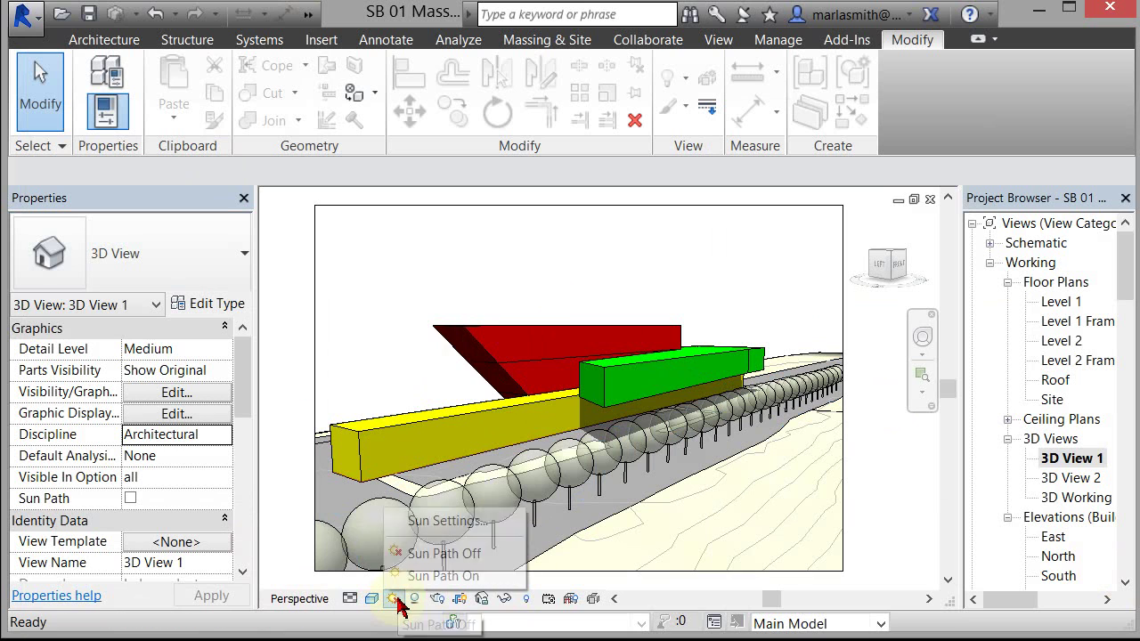
left_click(436, 521)
left_click_drag(885, 122, 822, 103)
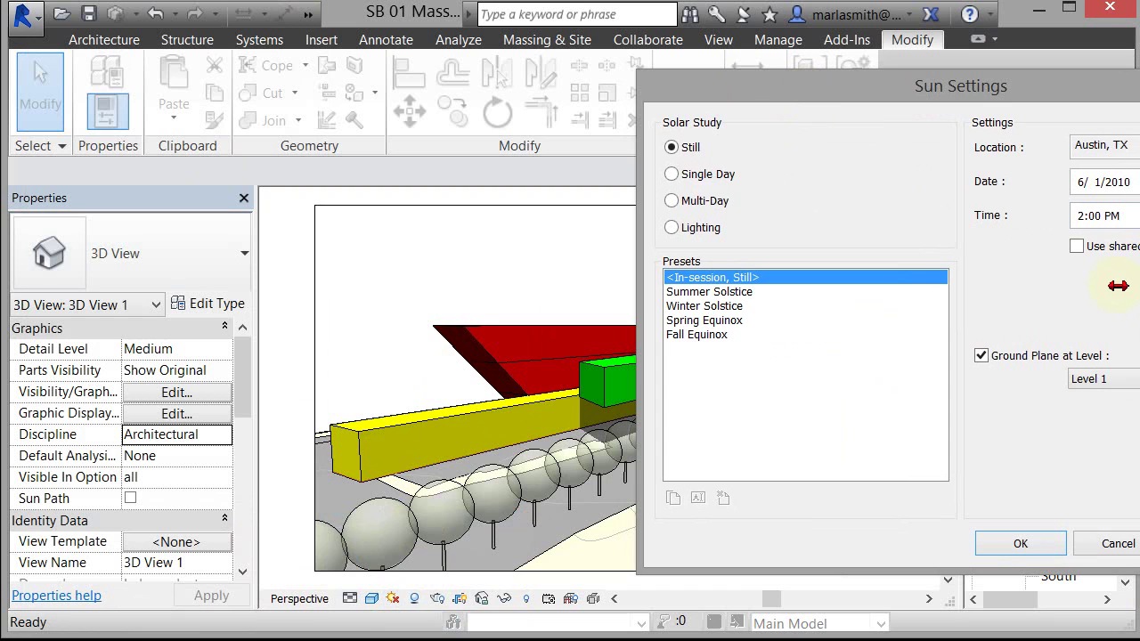
left_click_drag(962, 100, 938, 125)
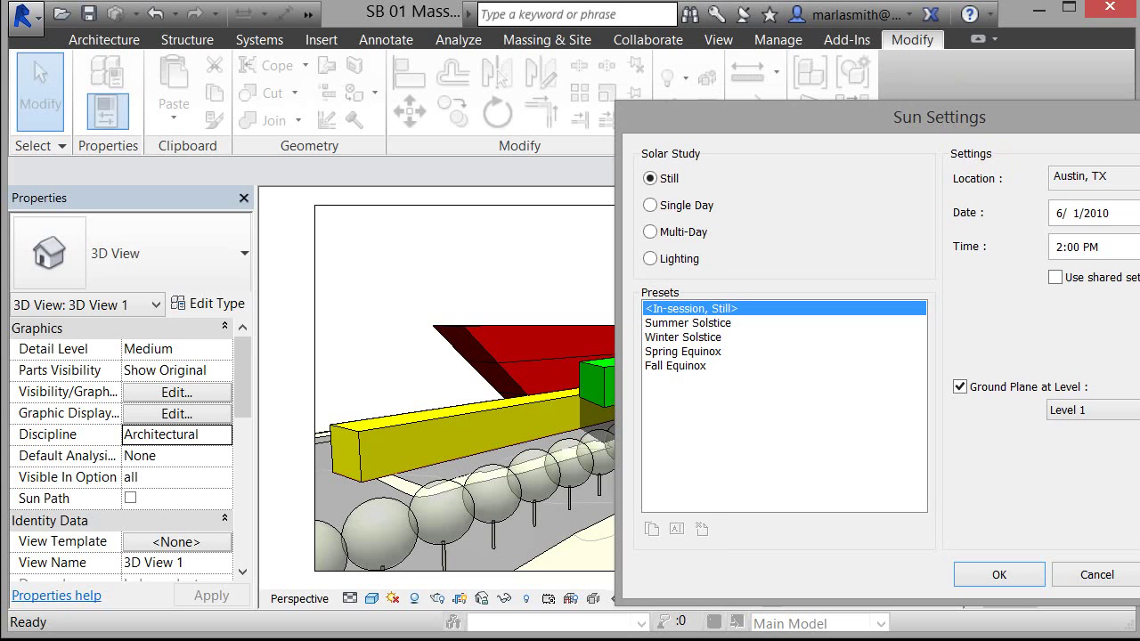
left_click(1139, 242)
left_click(1139, 242)
left_click(1139, 574)
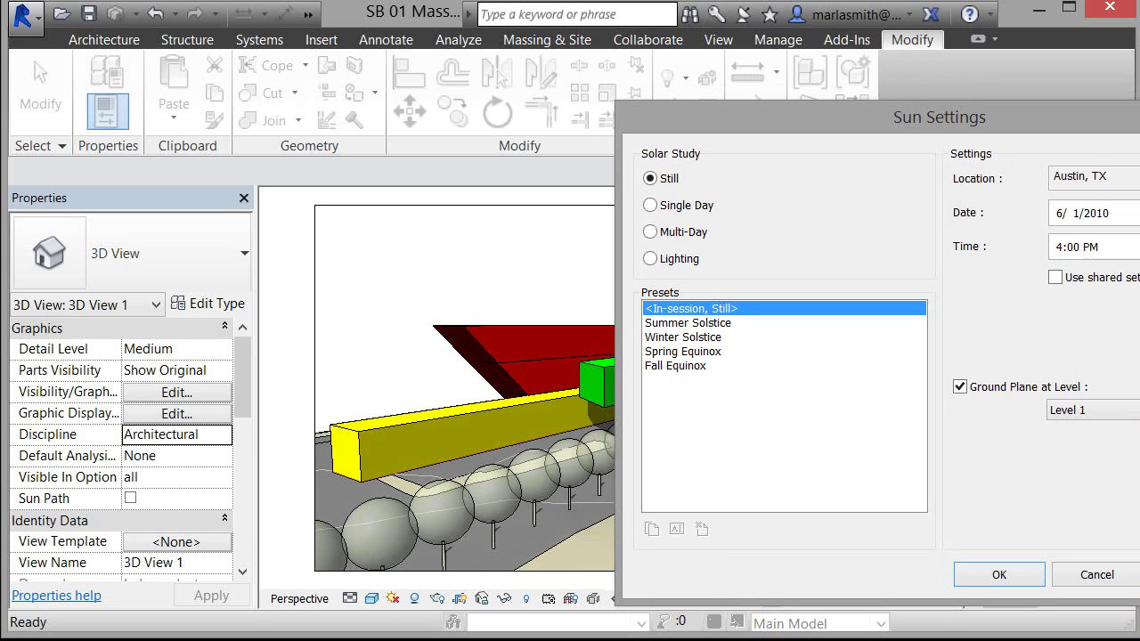
Try a 12:00 PM sun time for the Still study and restore it to 2:00 PM.
left_click(1139, 251)
left_click(1139, 251)
left_click(1139, 574)
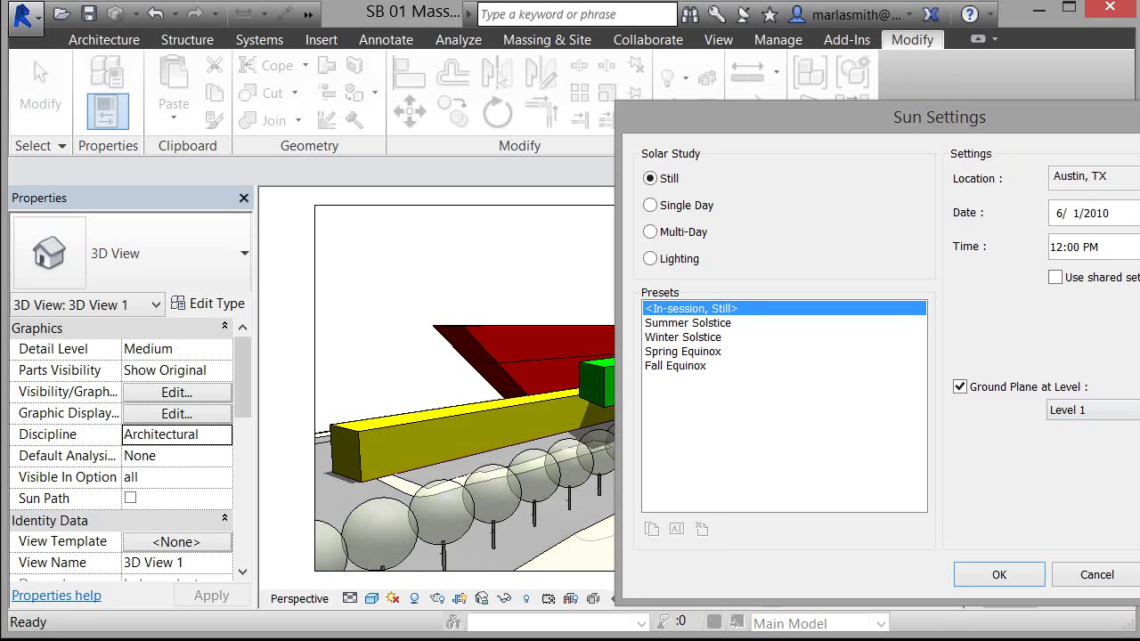
left_click(1139, 251)
left_click(1139, 574)
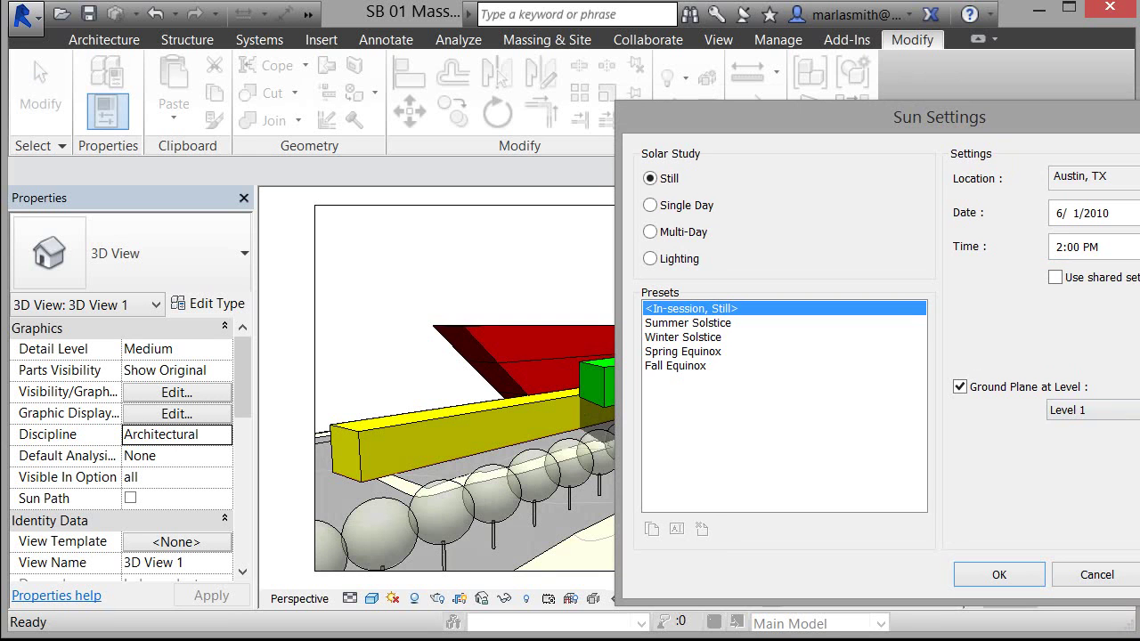
left_click(1010, 579)
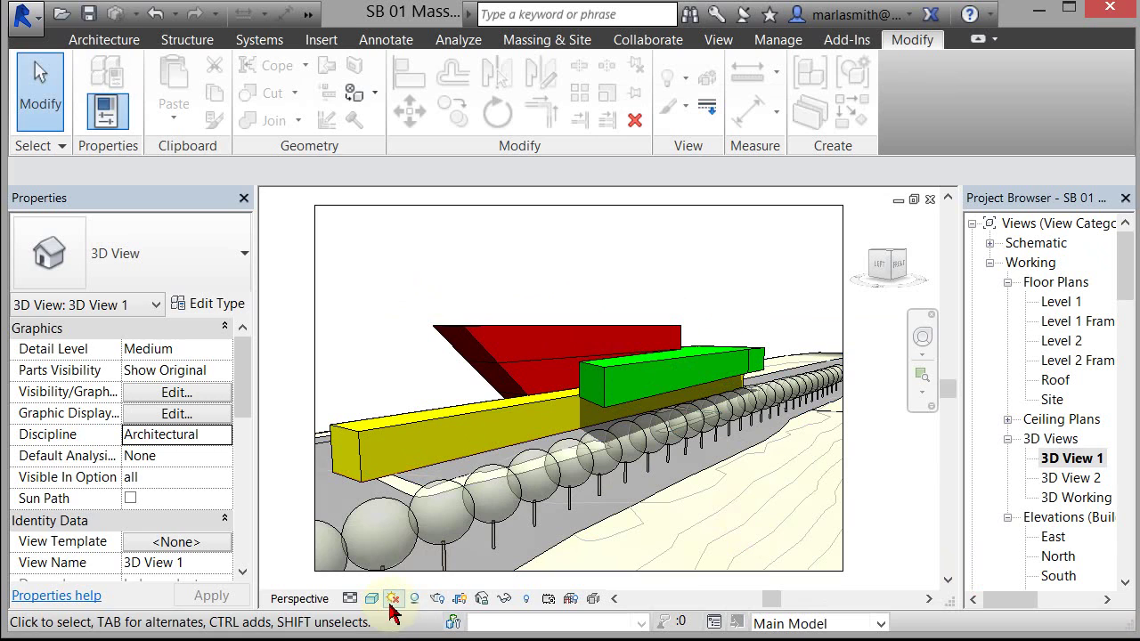
Render the perspective view at Draft quality and render it again at Medium quality.
left_click(443, 602)
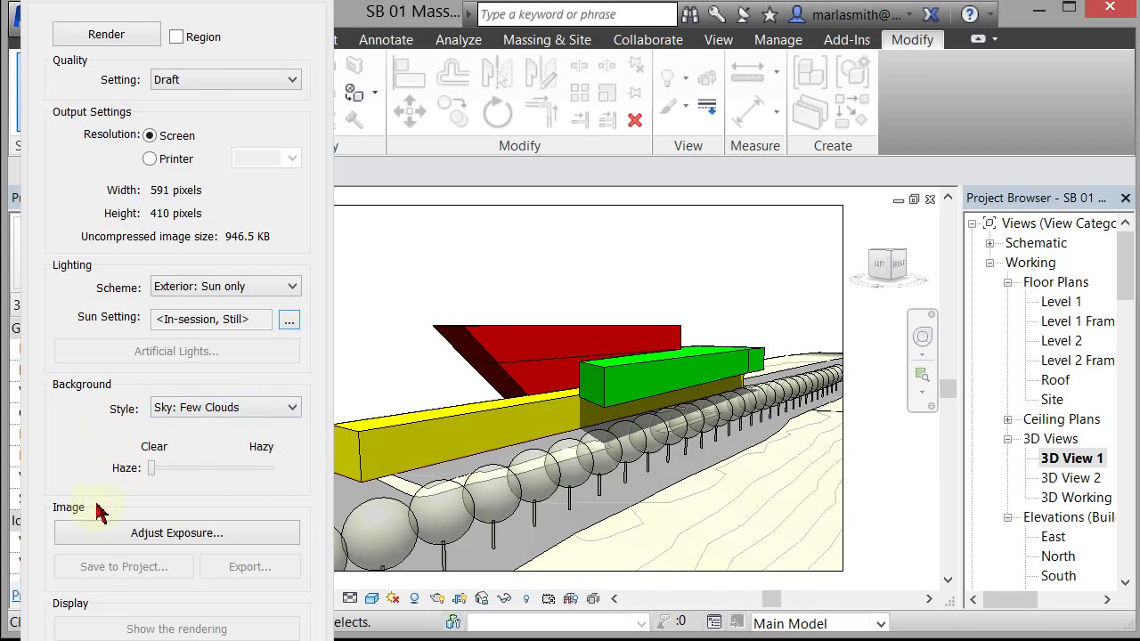
left_click(132, 38)
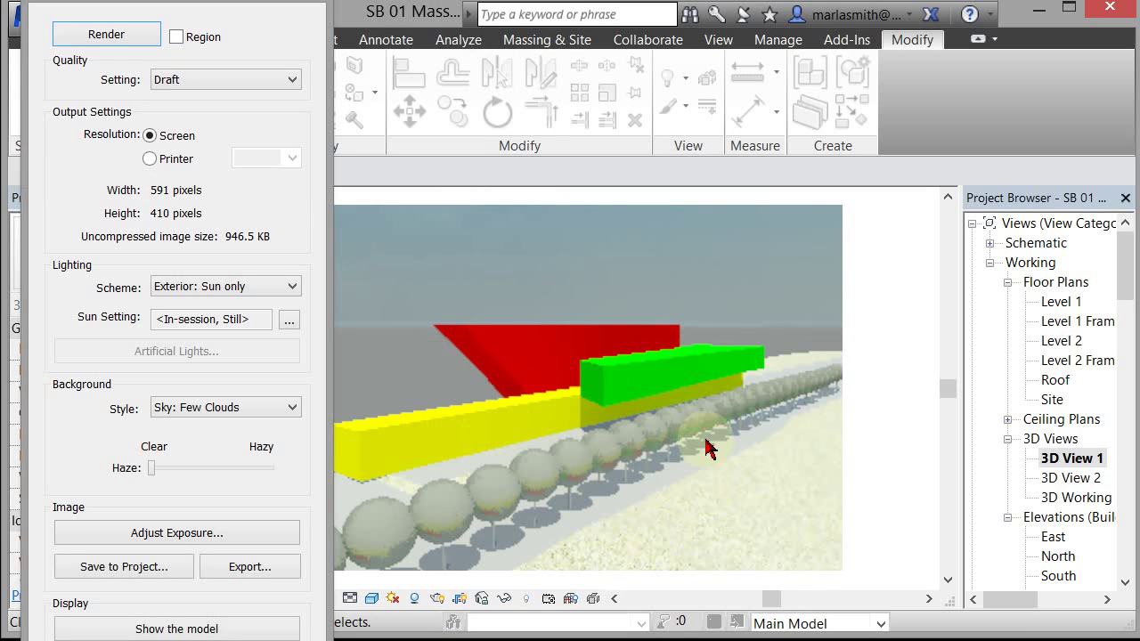
left_click(218, 83)
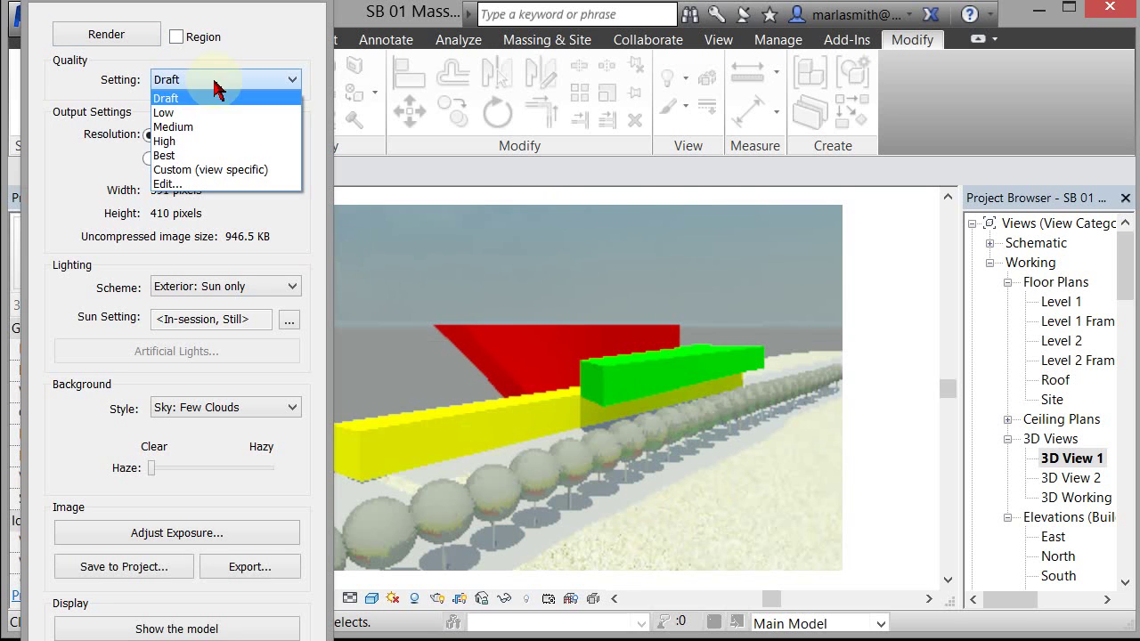
left_click(214, 128)
left_click(106, 34)
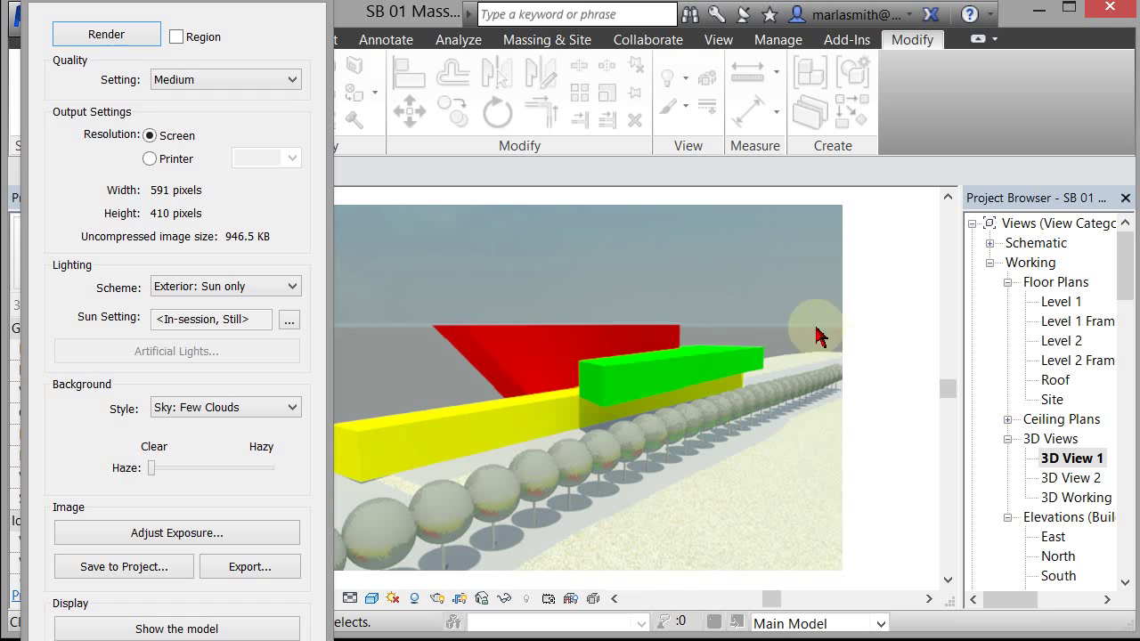
Change the rendering background style to Color, set it to white, and render the view again.
left_click(227, 412)
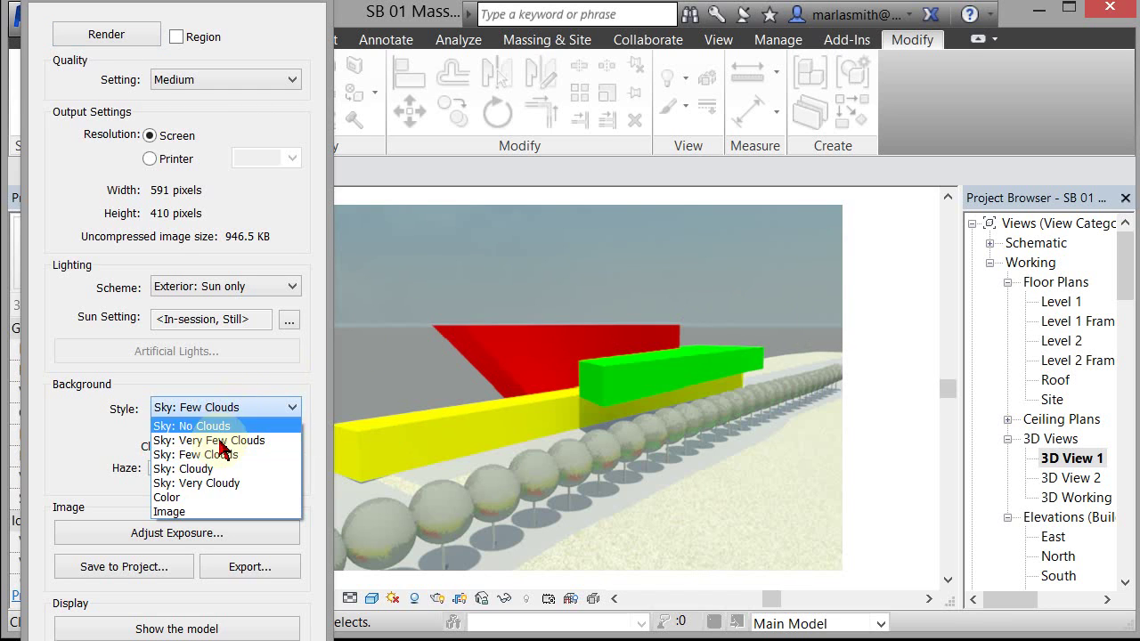
left_click(218, 506)
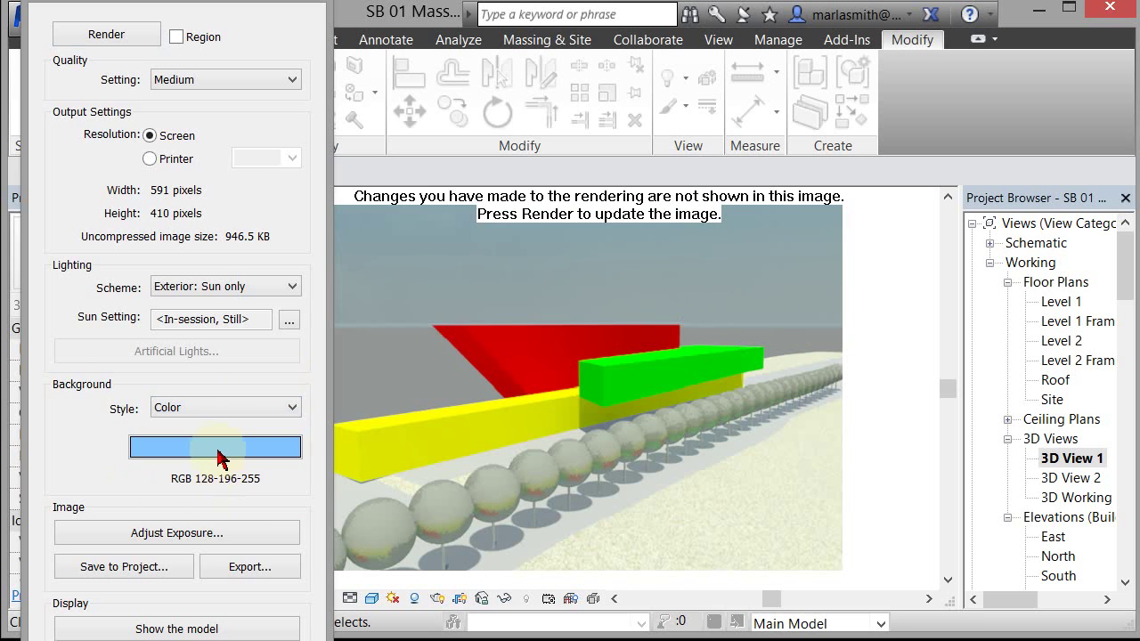
left_click(222, 455)
left_click(147, 292)
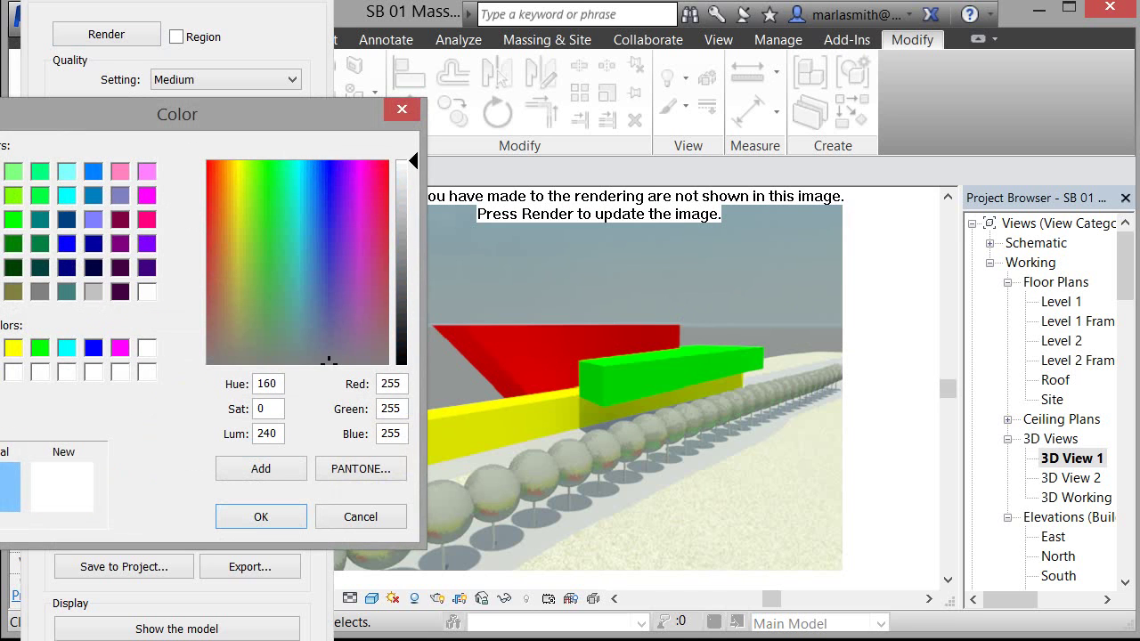
left_click(268, 517)
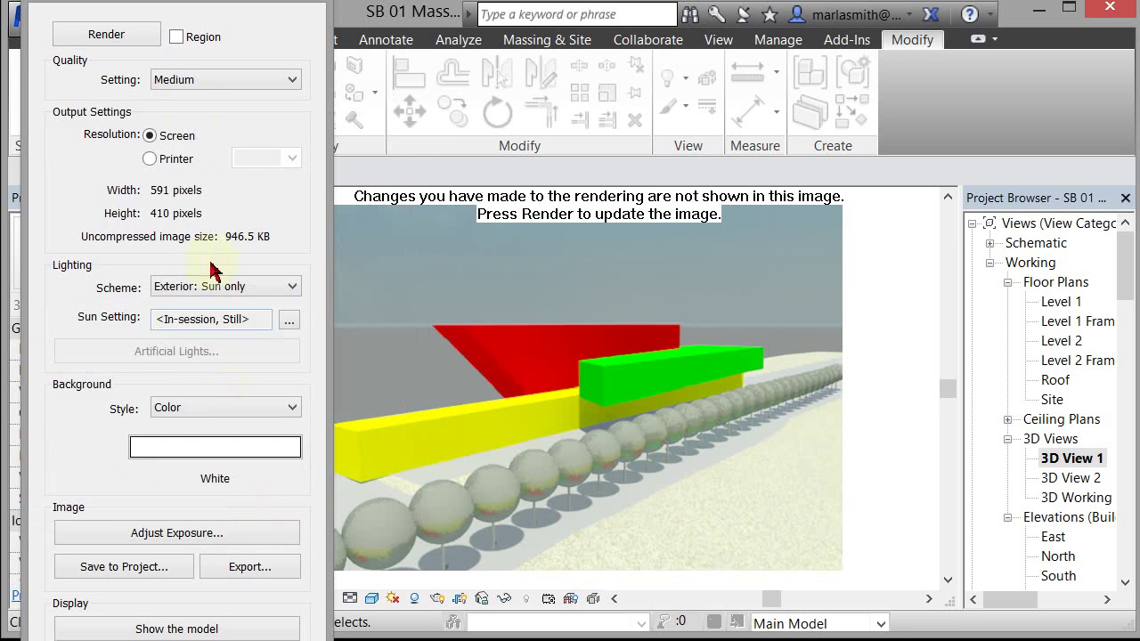
left_click(98, 35)
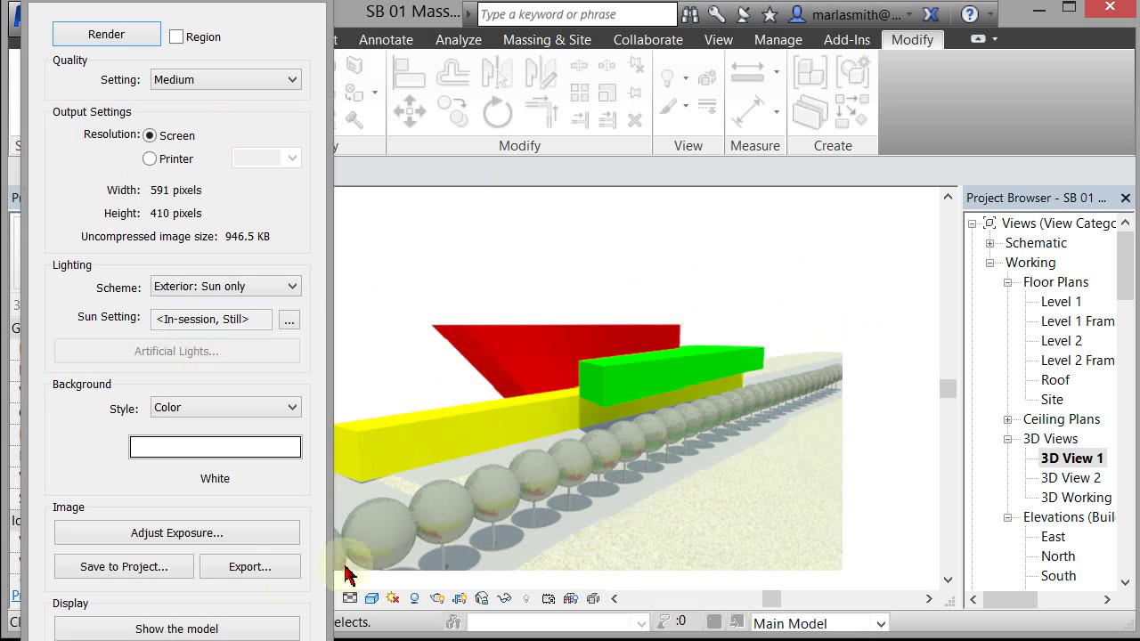
Lower the Shadows value to 0.1 in the rendering's exposure control and apply it to the image.
left_click(183, 534)
left_click_drag(1131, 105, 906, 138)
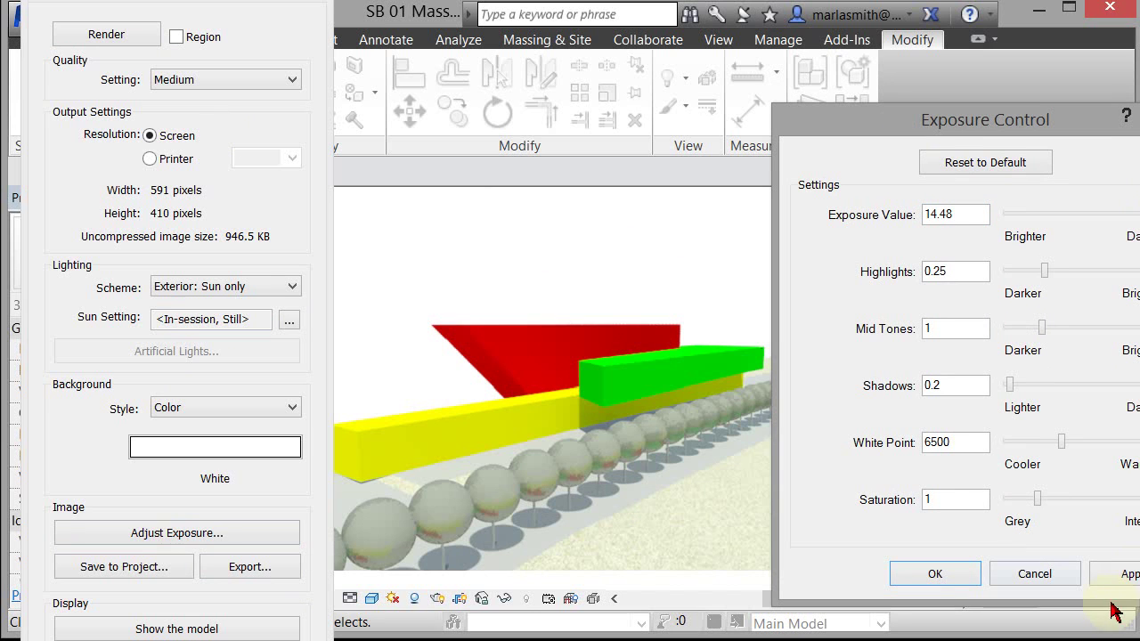
left_click(1131, 574)
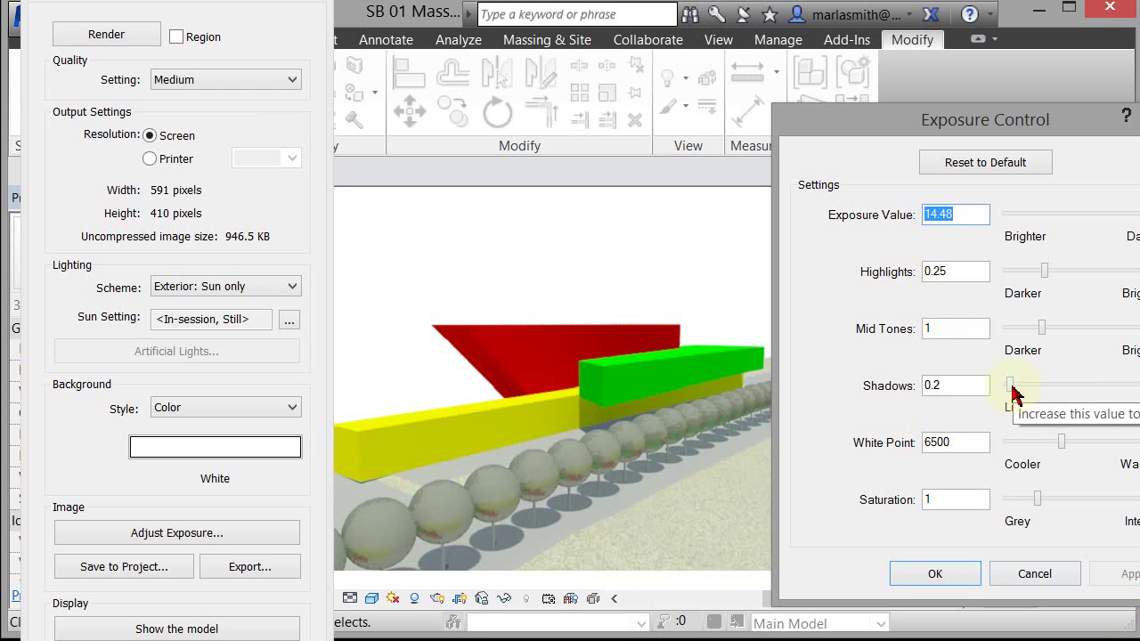
left_click_drag(1012, 393, 998, 402)
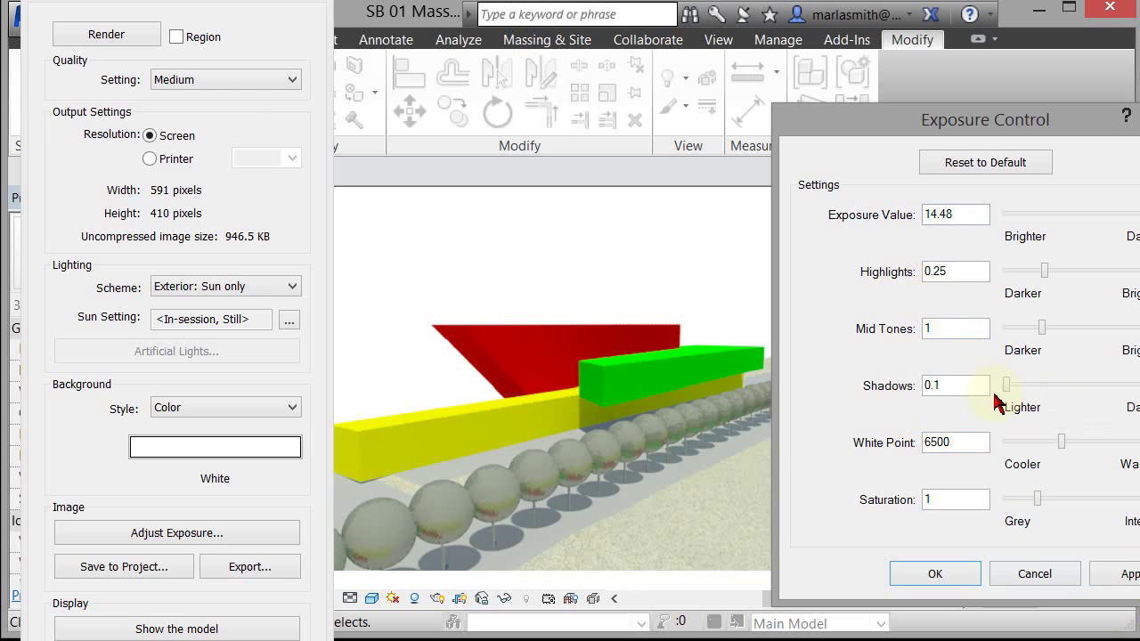
left_click(1124, 572)
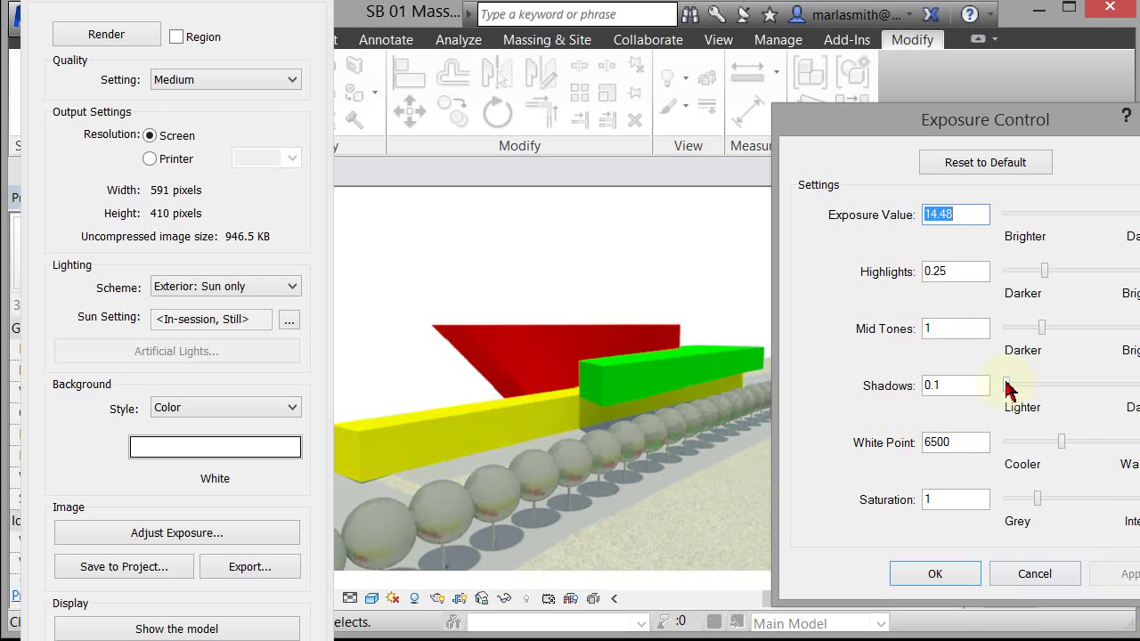
Try a Shadows value of 0.24 in the exposure control and apply it to the rendered image.
mouse_move(1009, 389)
left_mouse_down()
mouse_move(1067, 386)
mouse_move(1018, 392)
left_mouse_up()
left_click(1124, 573)
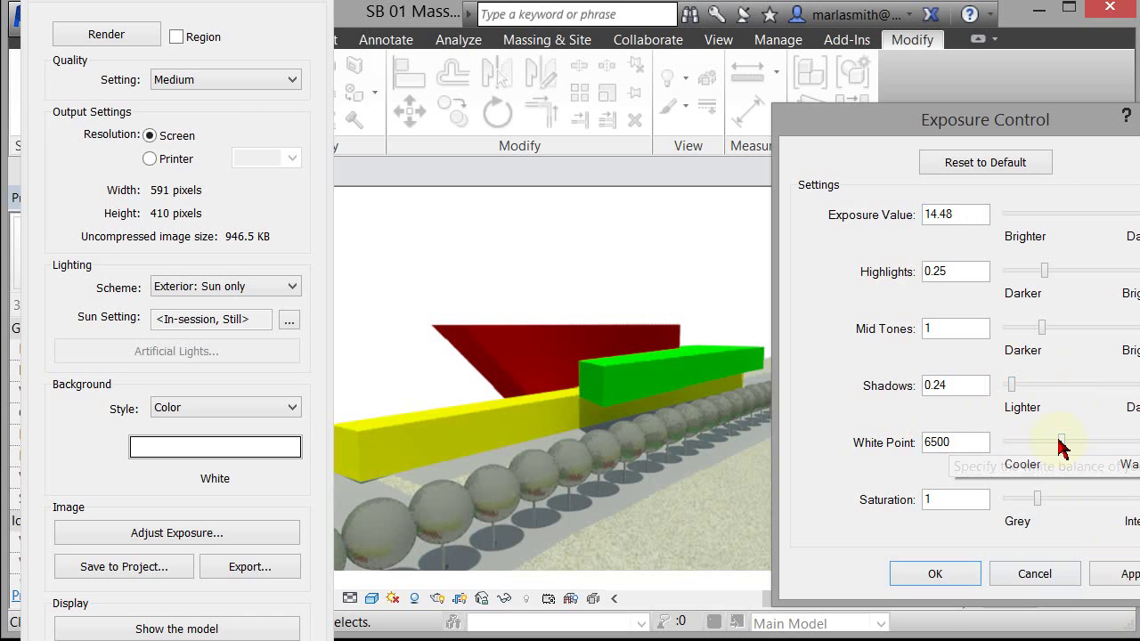
left_click(1123, 573)
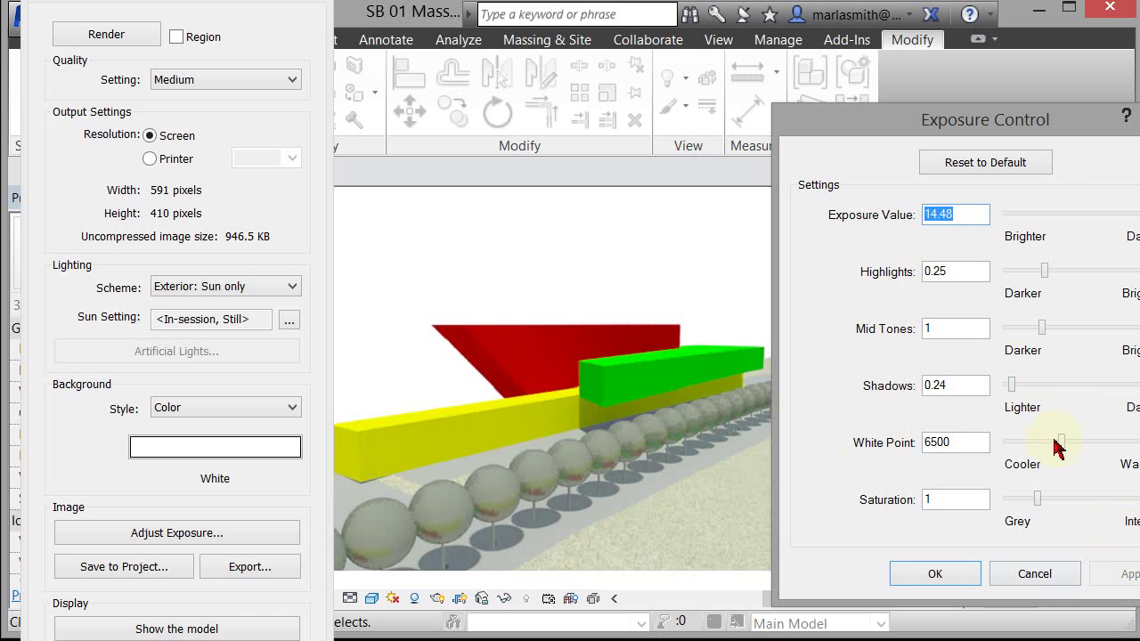
Try a cooler White Point of 4915.2 on the rendered image, and restore the default exposure settings.
left_click_drag(1061, 443, 1047, 470)
left_click(1126, 575)
left_click(1129, 576)
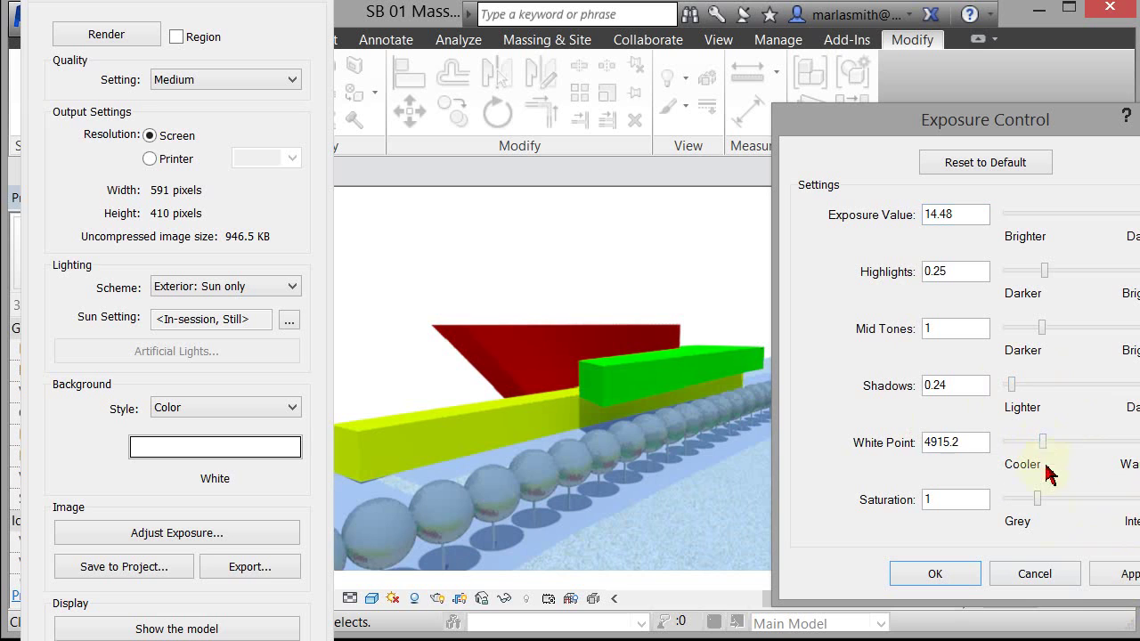
left_click(1000, 165)
left_click(1122, 574)
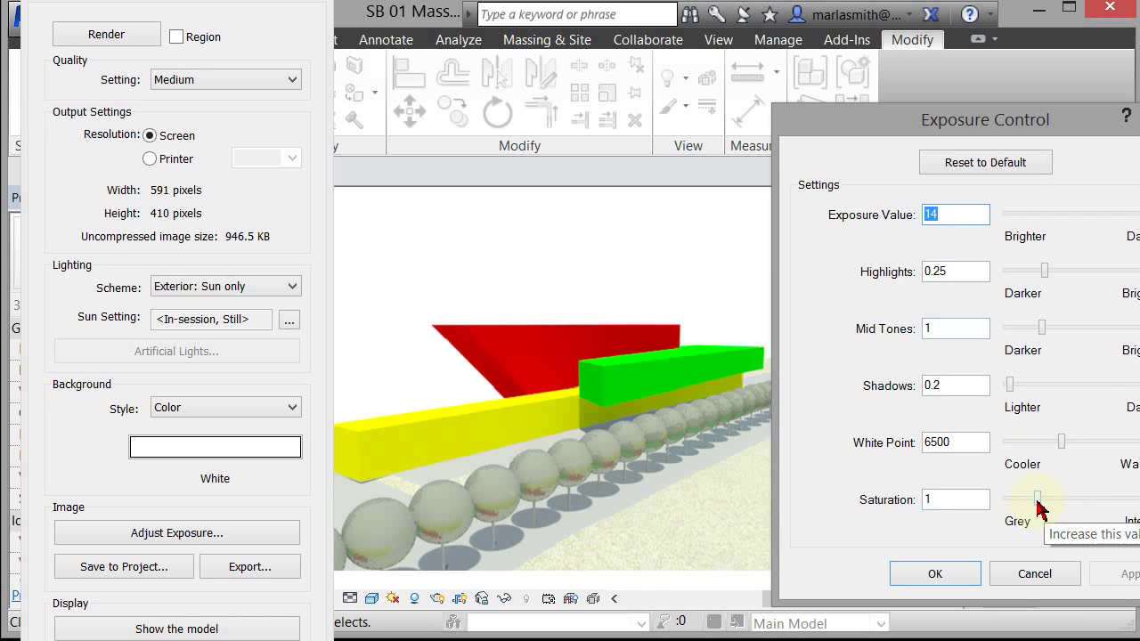
Try Saturation at 0, at 5 and again at 0, applying each value to the rendered image.
left_click_drag(1037, 500, 1006, 499)
left_click(1113, 574)
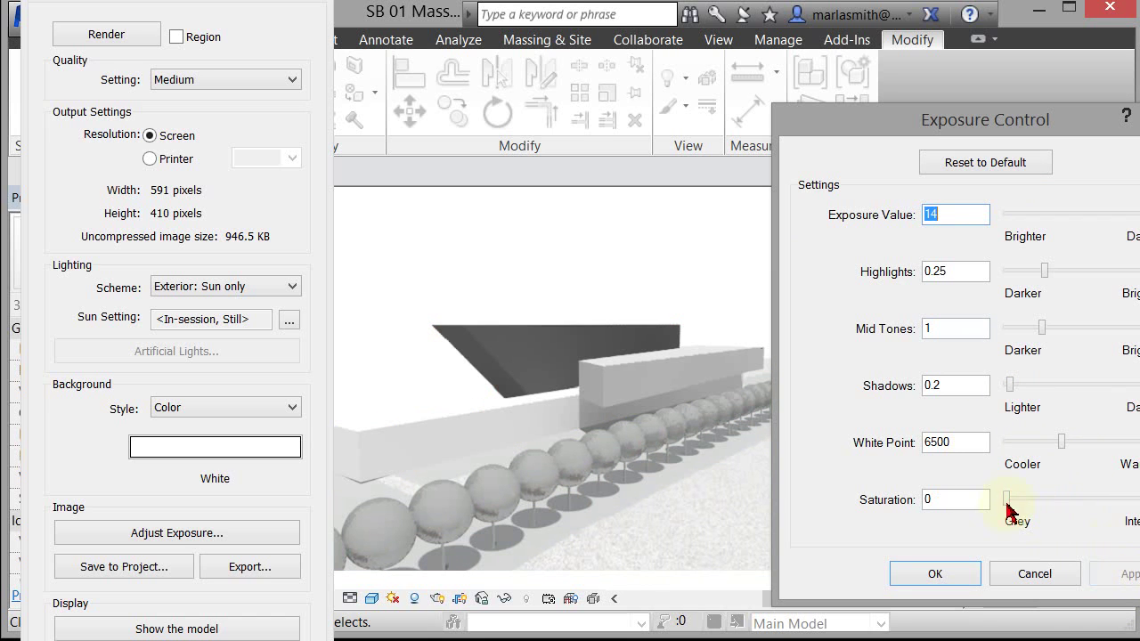
left_click_drag(1007, 500, 1139, 500)
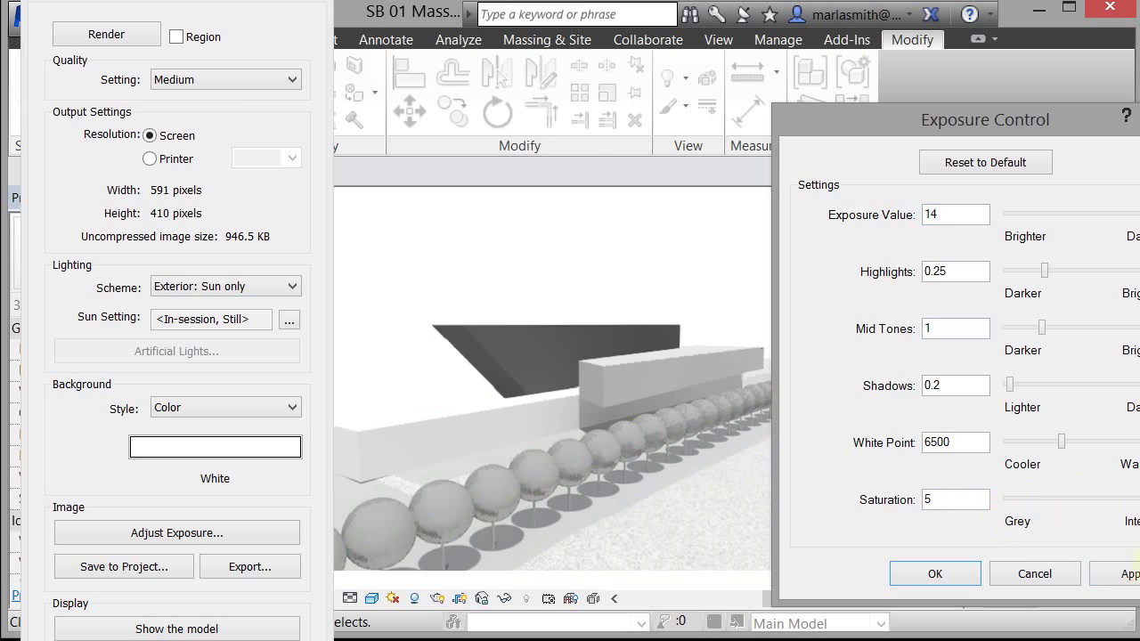
left_click(1123, 574)
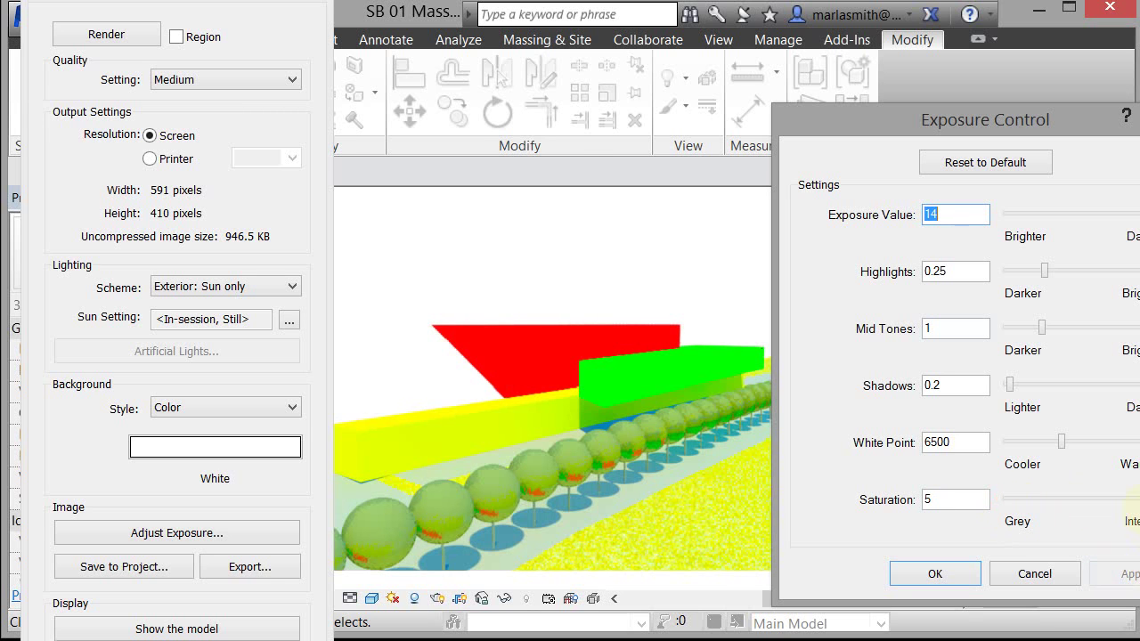
left_click_drag(1138, 500, 1004, 517)
left_click(1124, 574)
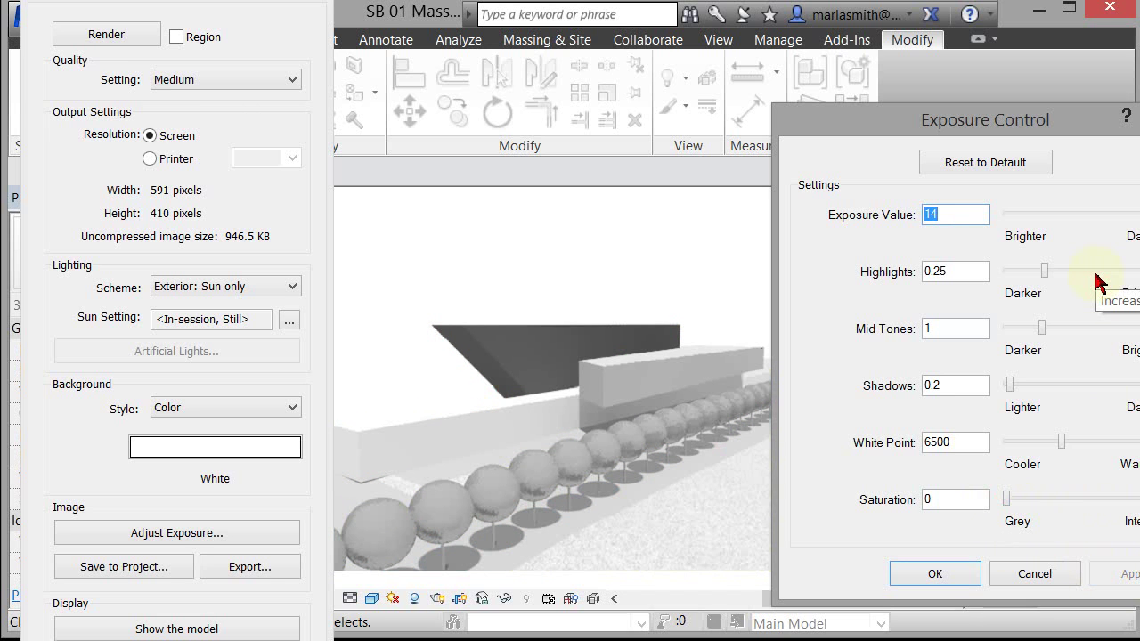
Restore the default exposure settings and save the rendered image to the project as 3D View 1.
left_click(986, 163)
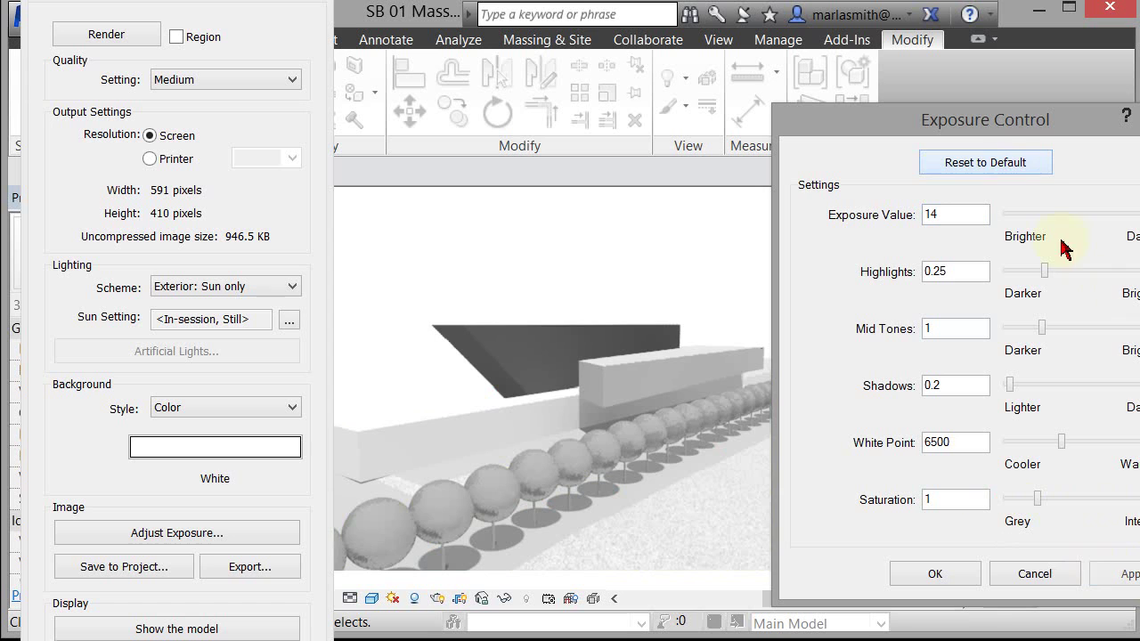
left_click(949, 577)
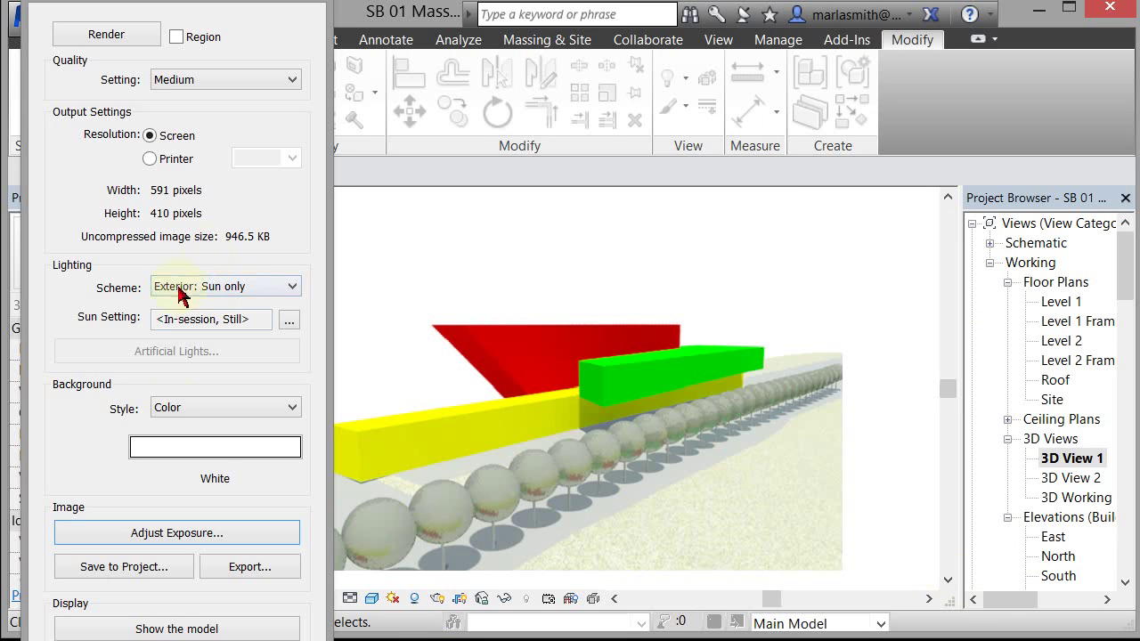
left_click(124, 566)
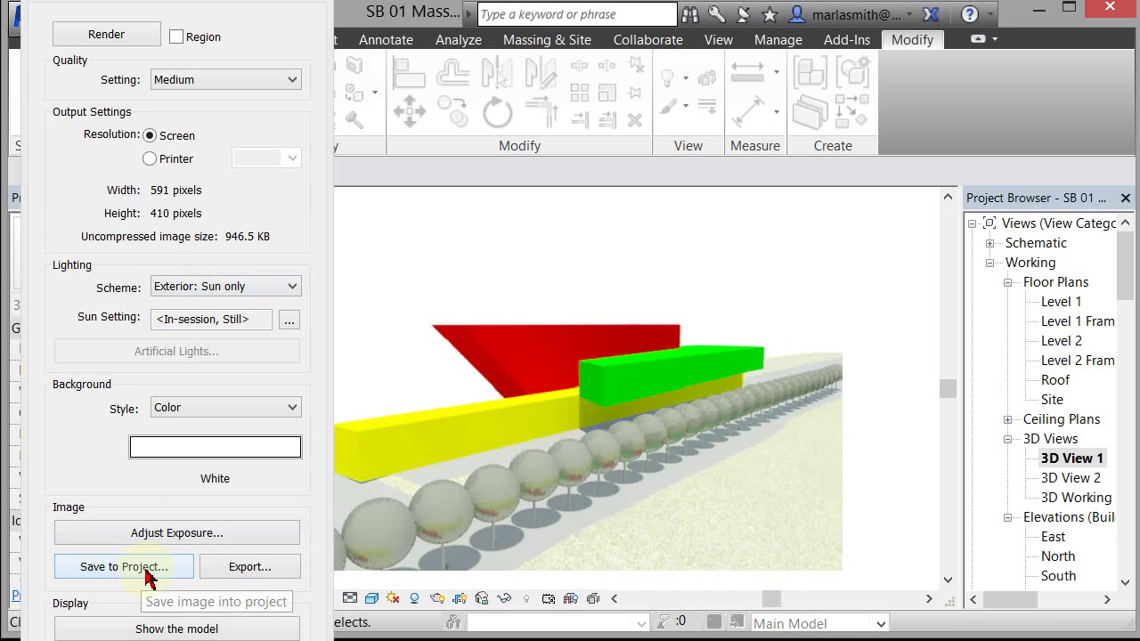
left_click(771, 377)
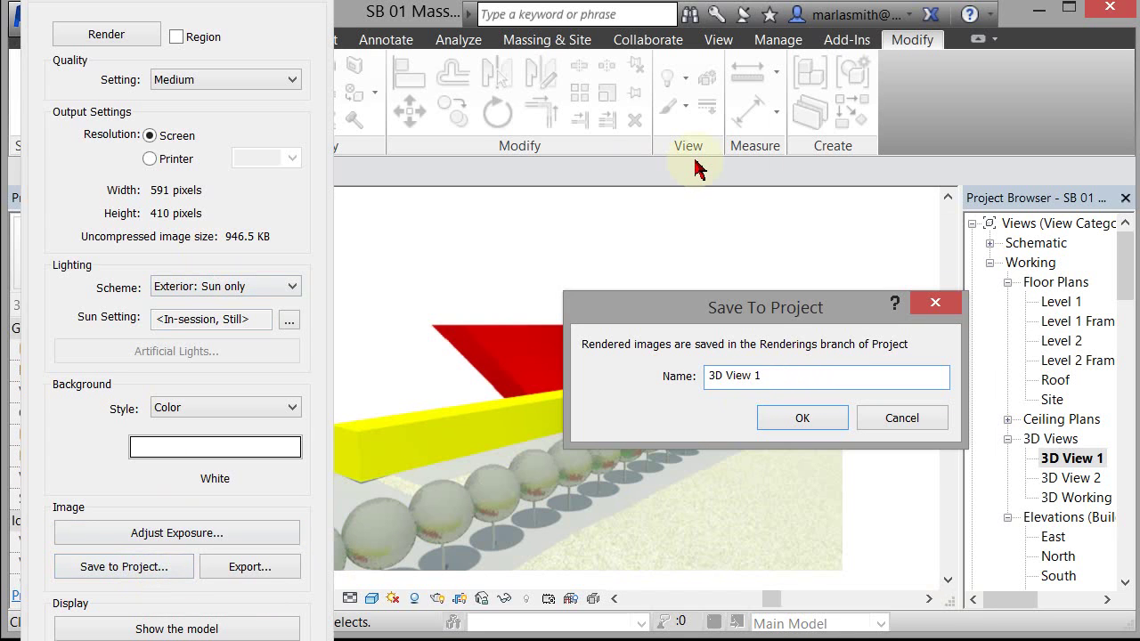
left_click(812, 424)
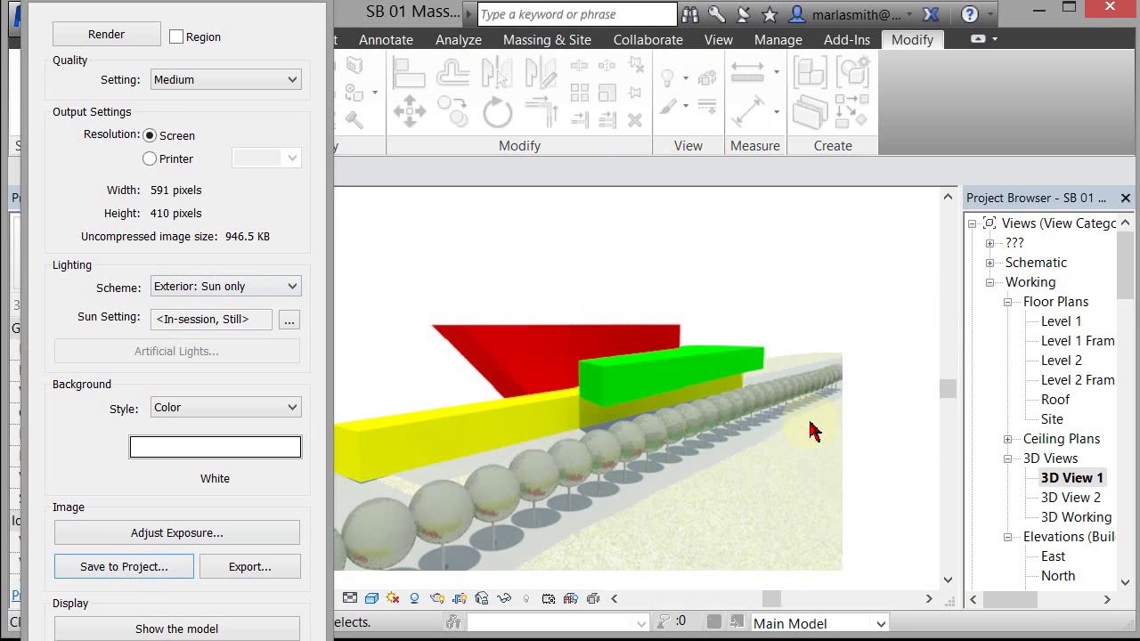
Assign the saved 3D View 1 rendering from the ??? group to the Working view category.
left_click(1129, 283)
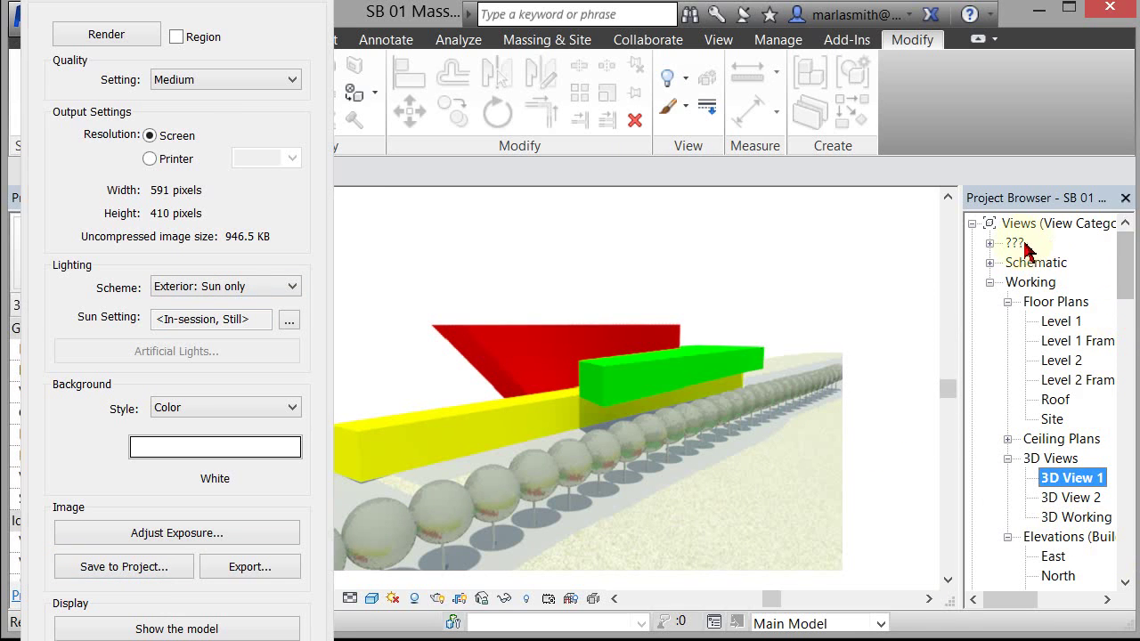
left_click(989, 243)
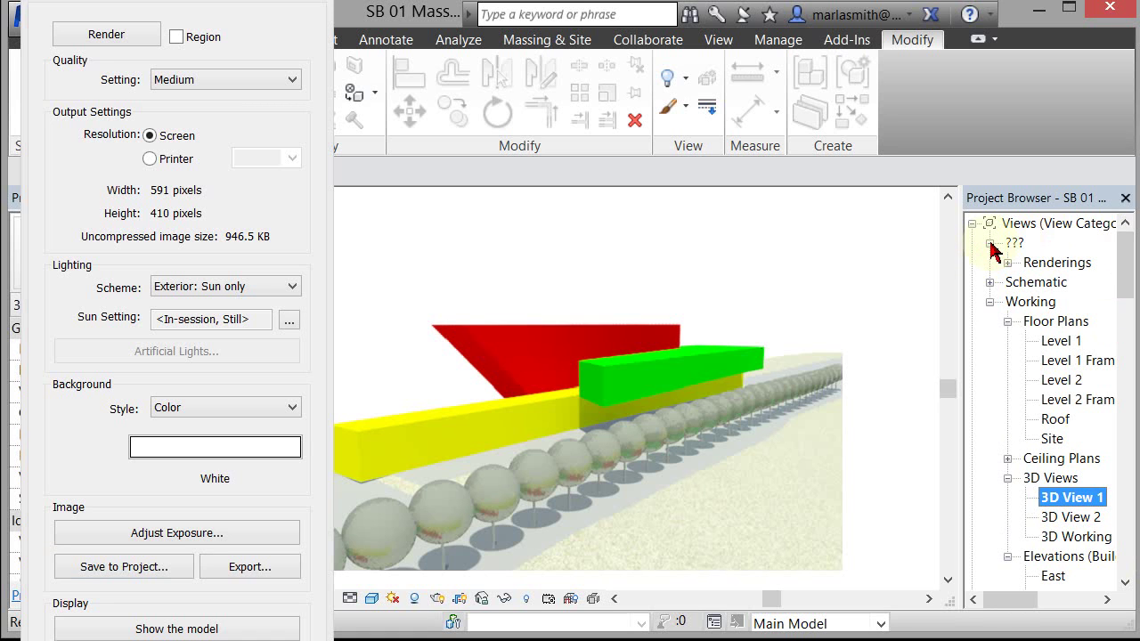
left_click_drag(264, 5, 504, 4)
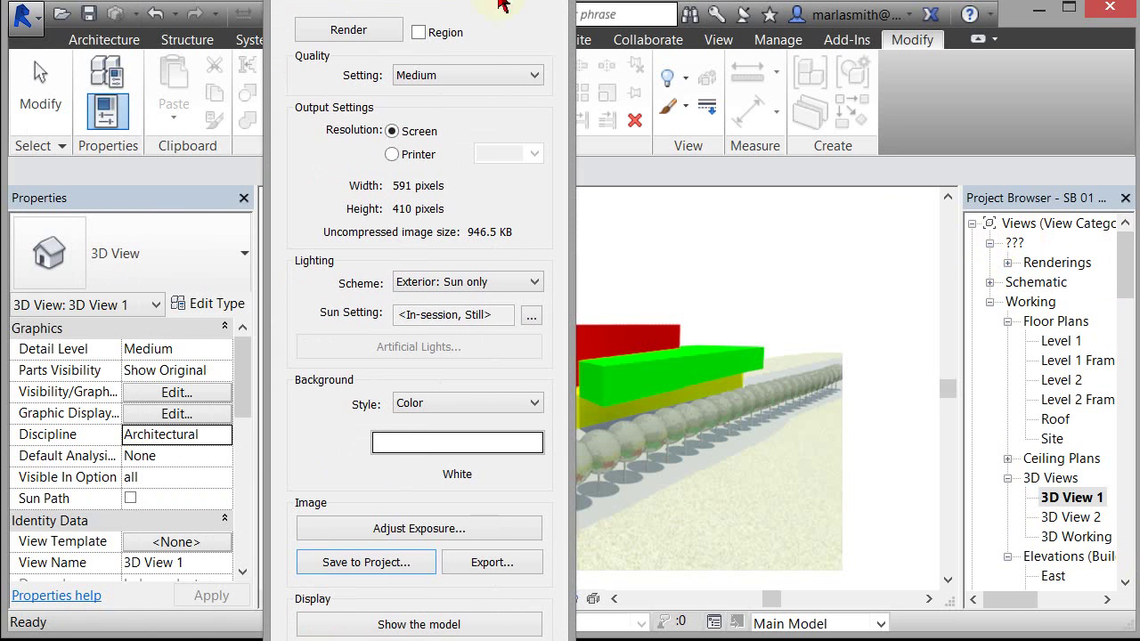
left_click(1008, 263)
left_click(1057, 283)
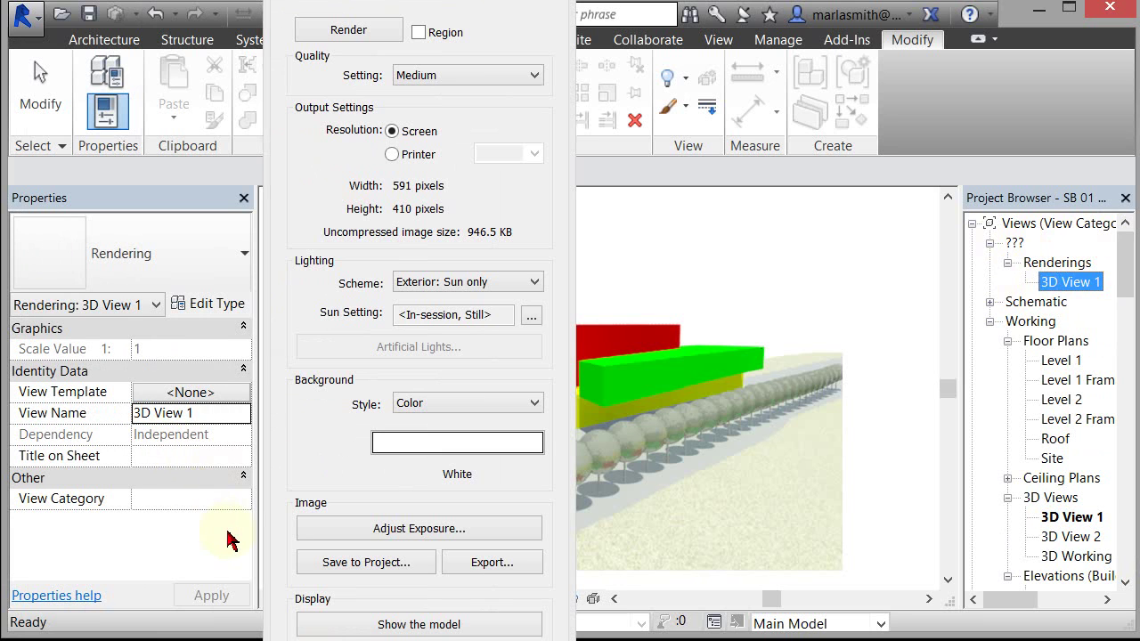
left_click(242, 501)
left_click(243, 499)
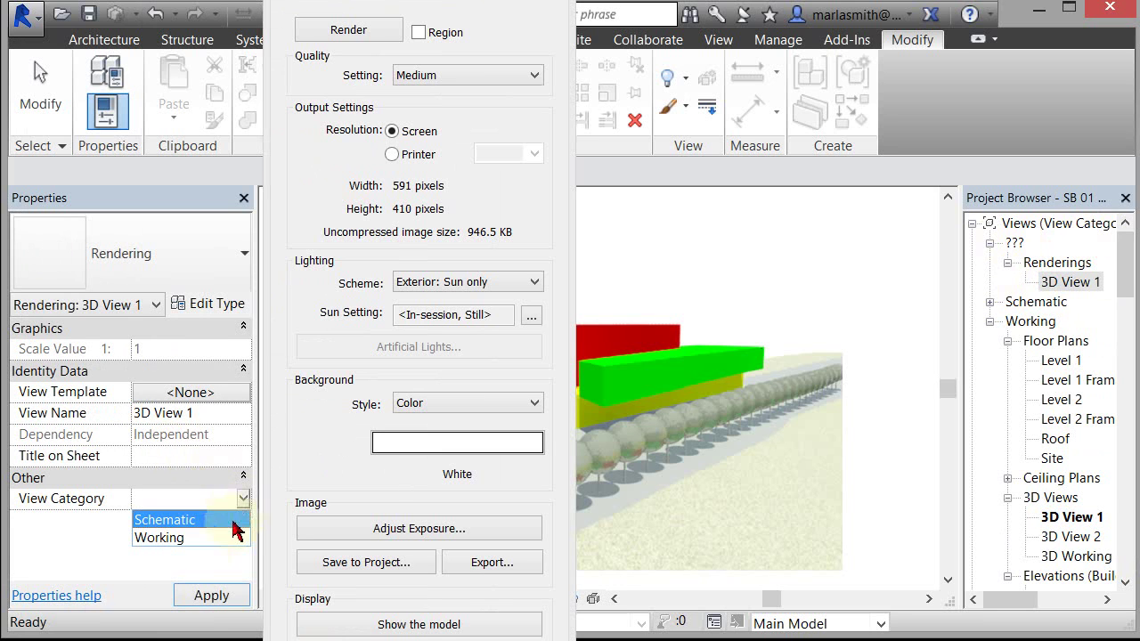
left_click(211, 538)
left_click(1060, 457)
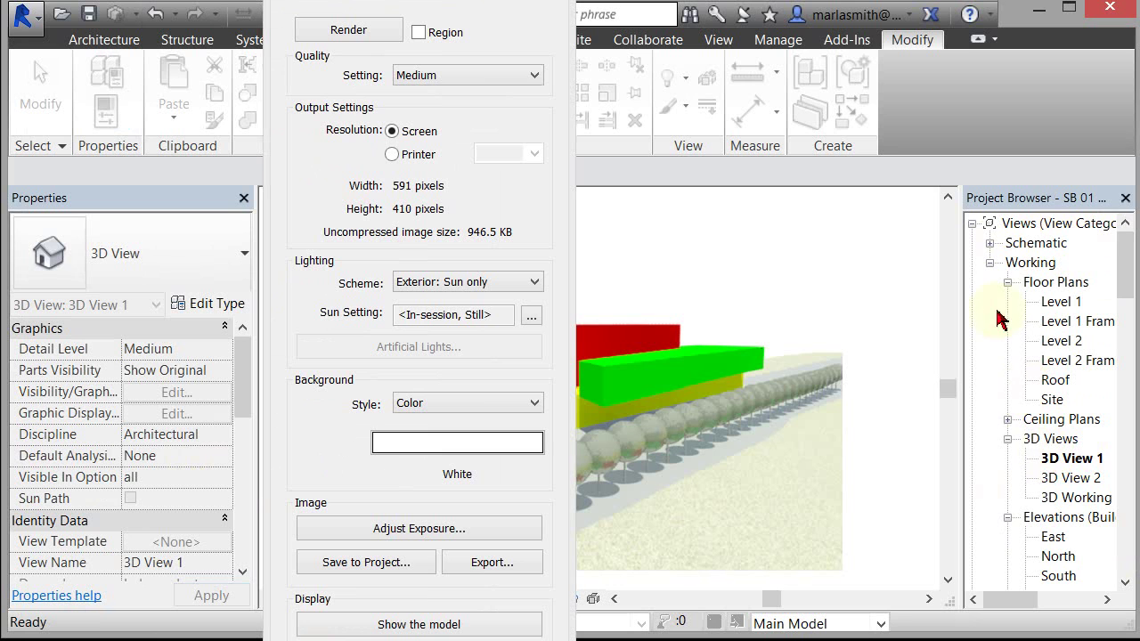
mouse_move(1124, 259)
left_mouse_down()
mouse_move(1125, 296)
mouse_move(1126, 271)
left_mouse_up()
left_click(1072, 435)
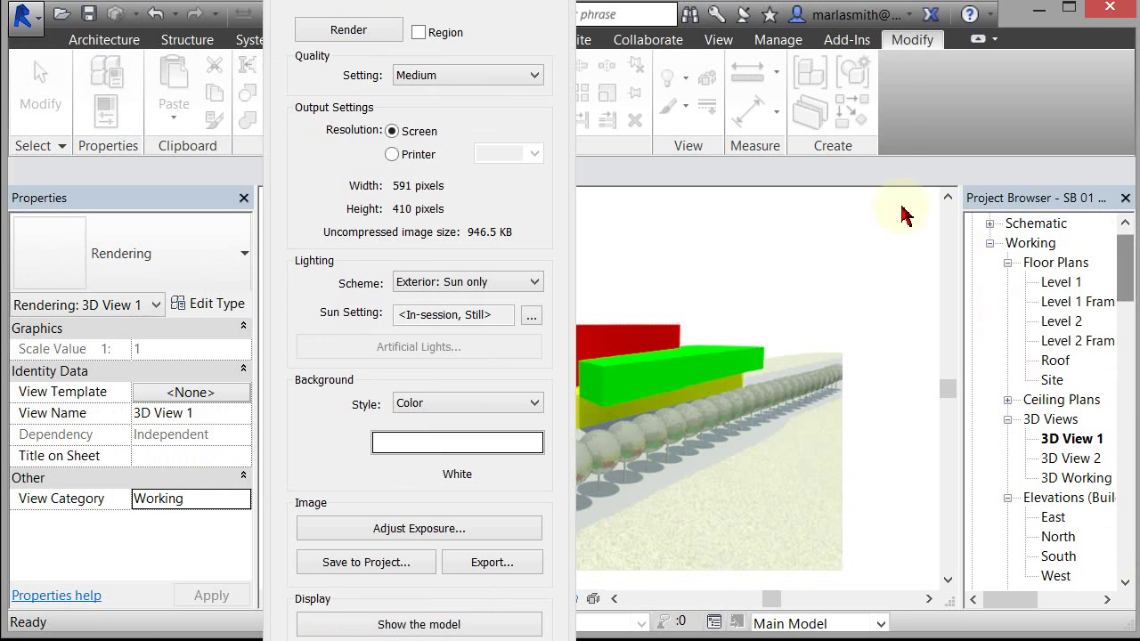
Dismiss the save reminder and make Option 1 the primary option of the Massing Options set.
left_click_drag(419, 2, 182, 5)
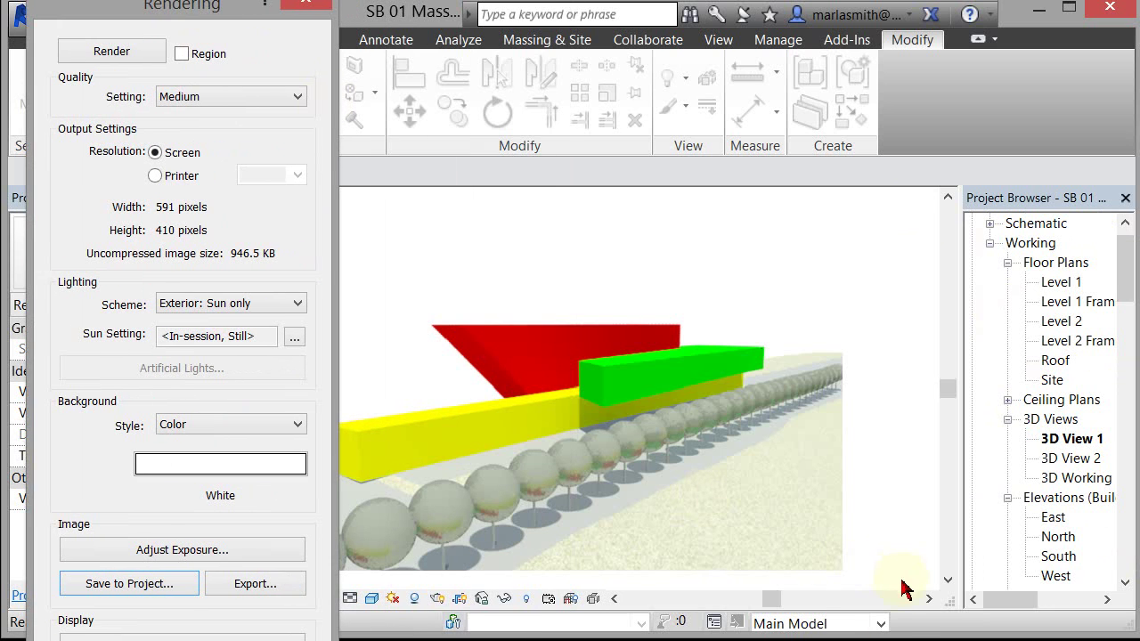
left_click(883, 629)
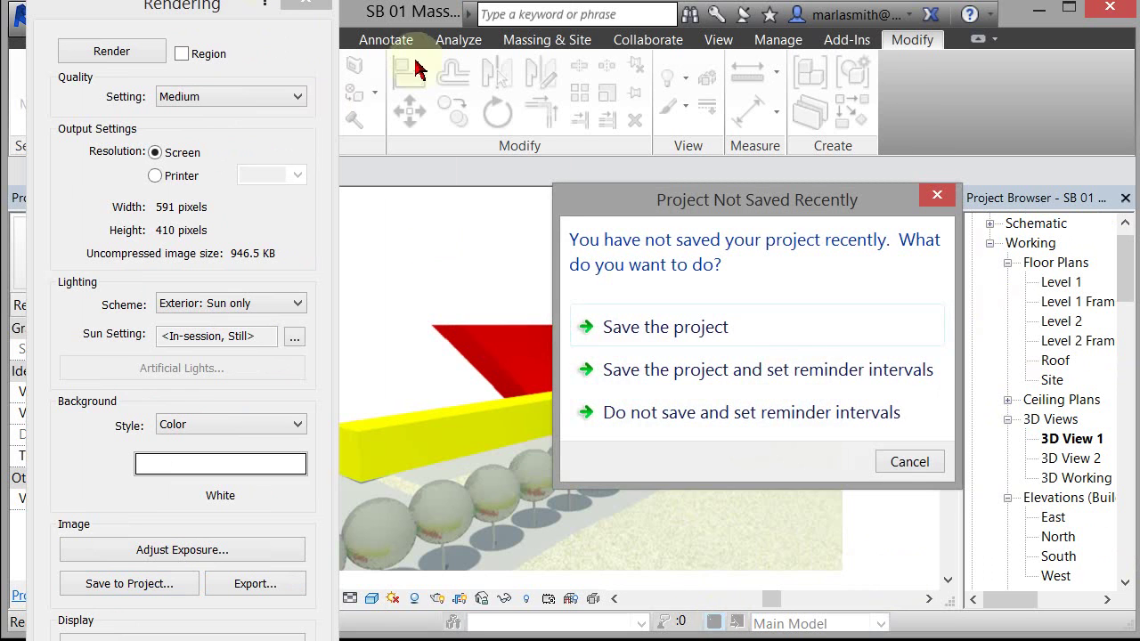
left_click(910, 461)
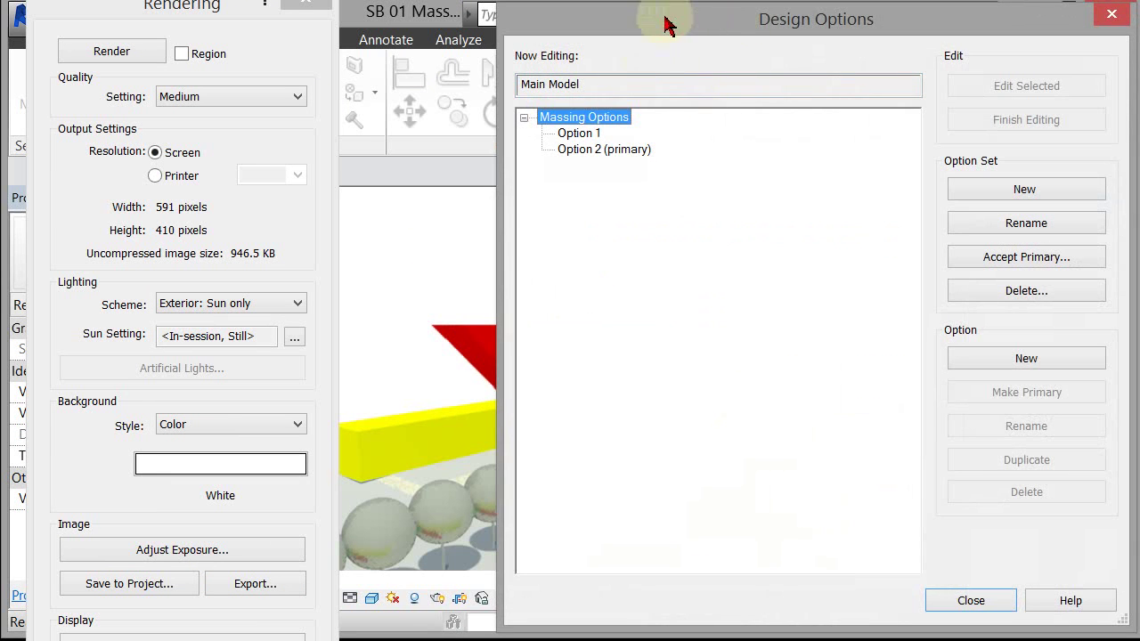
left_click(579, 134)
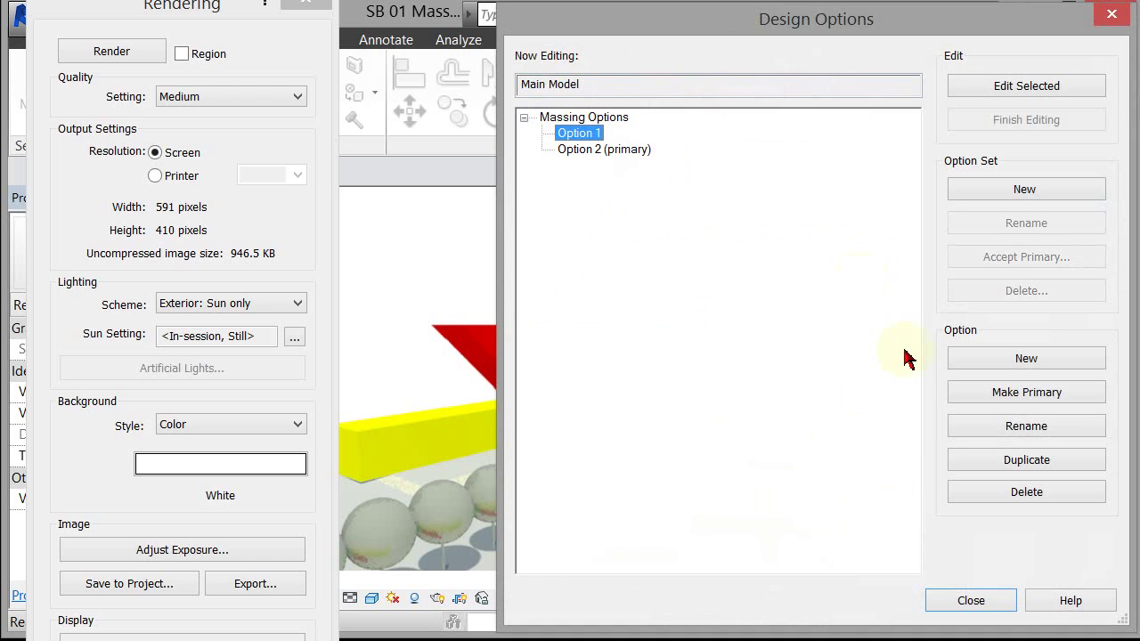
left_click(1031, 393)
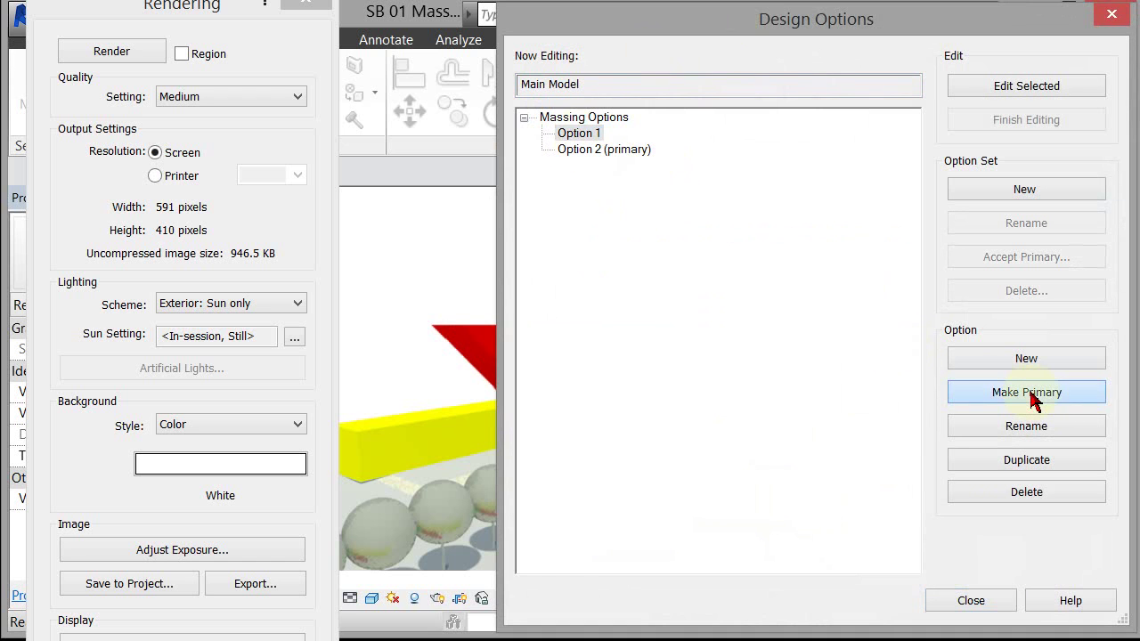
left_click(990, 606)
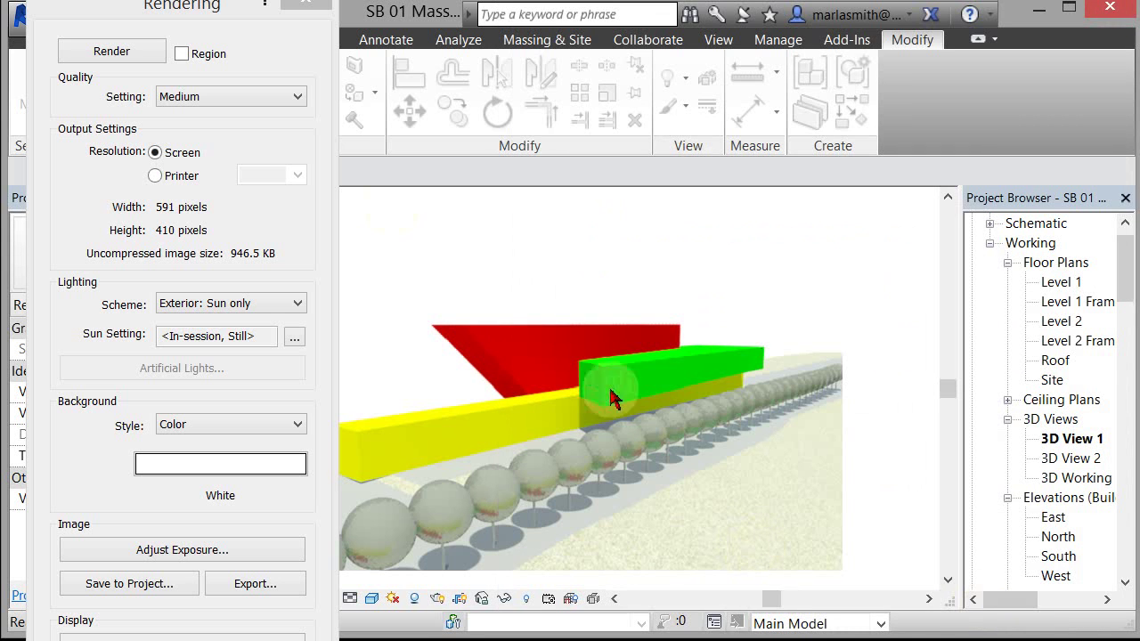
Render the perspective view again at Medium quality and save the image to the project as 3D View 2.
mouse_move(143, 7)
left_mouse_down()
mouse_move(191, 9)
mouse_move(141, 9)
left_mouse_up()
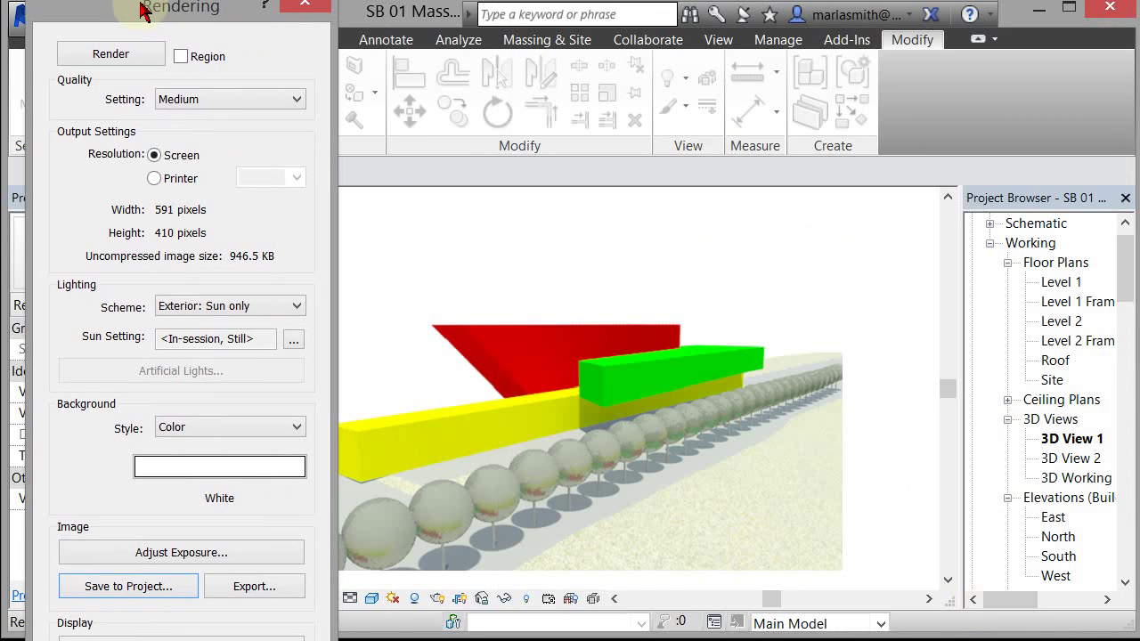
left_click(117, 54)
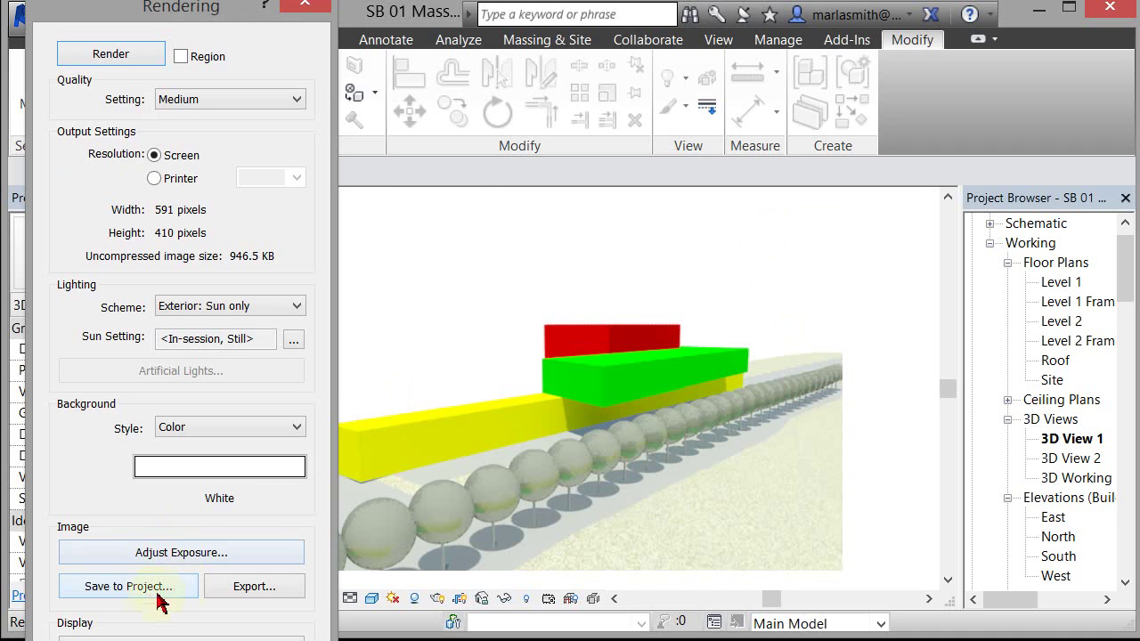
left_click(128, 586)
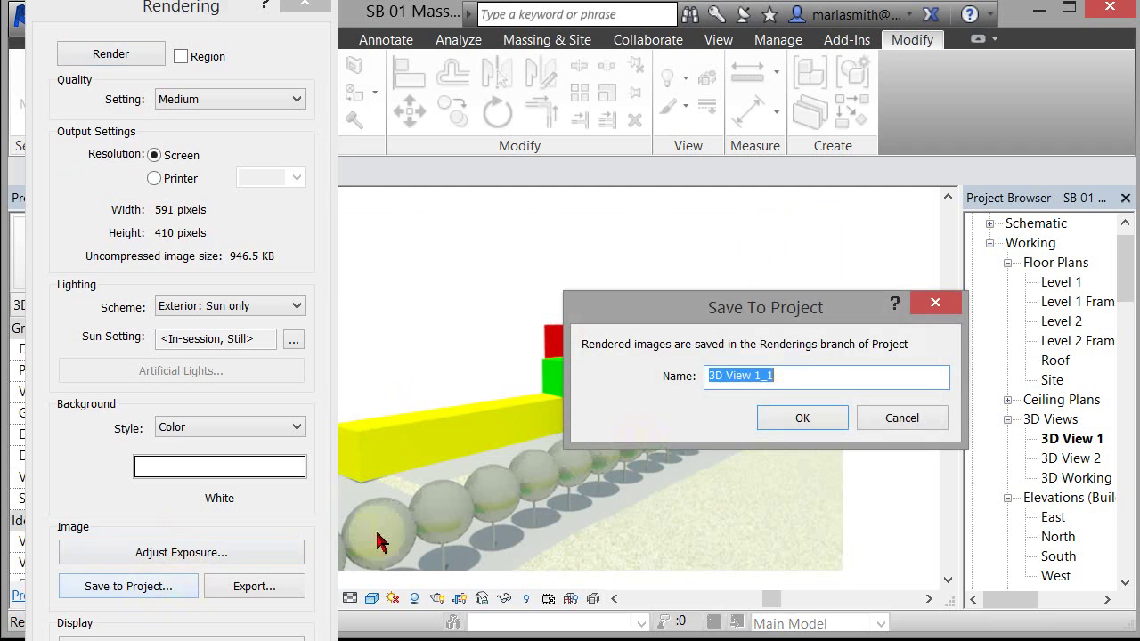
left_click(768, 378)
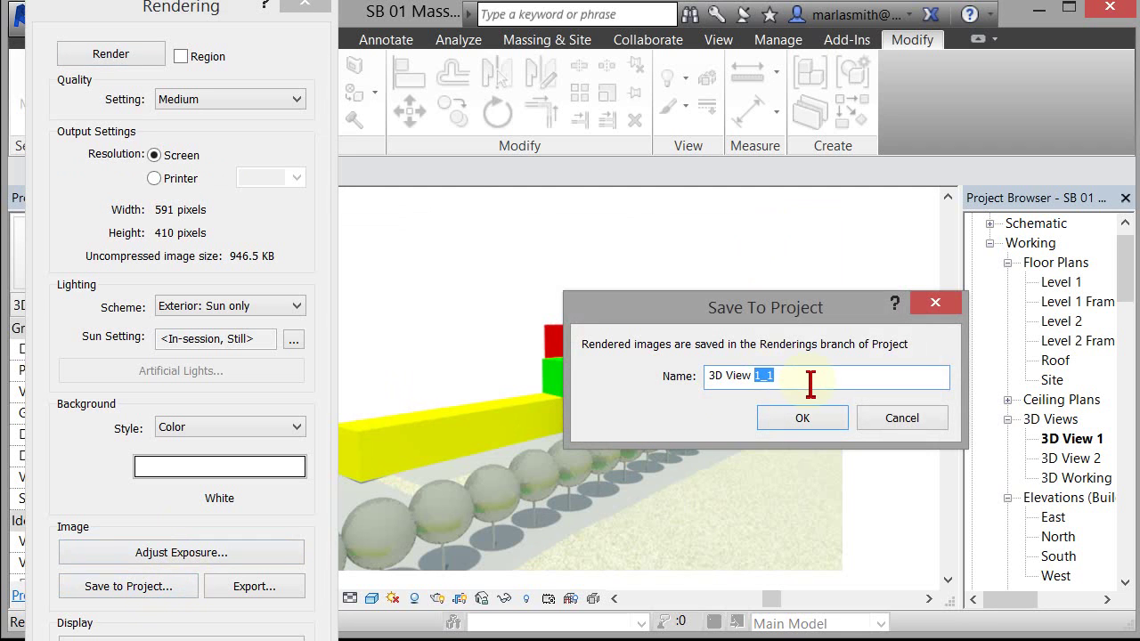
type("2")
left_click(802, 419)
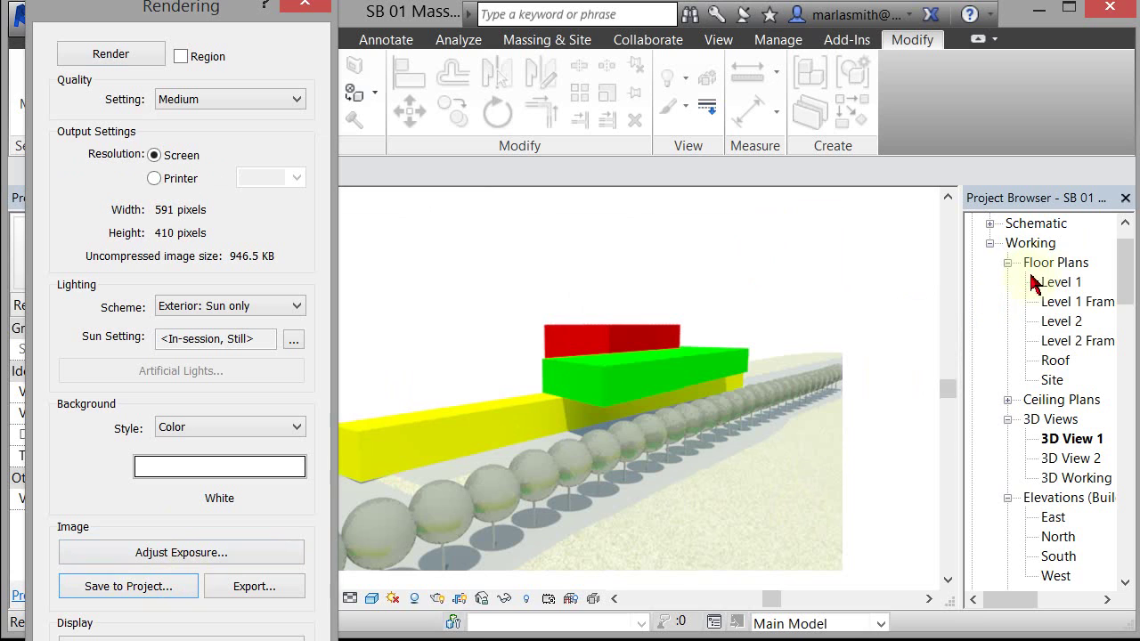
Assign the saved 3D View 2 rendering from the ??? group to the Working view category.
left_click_drag(1121, 257, 1120, 216)
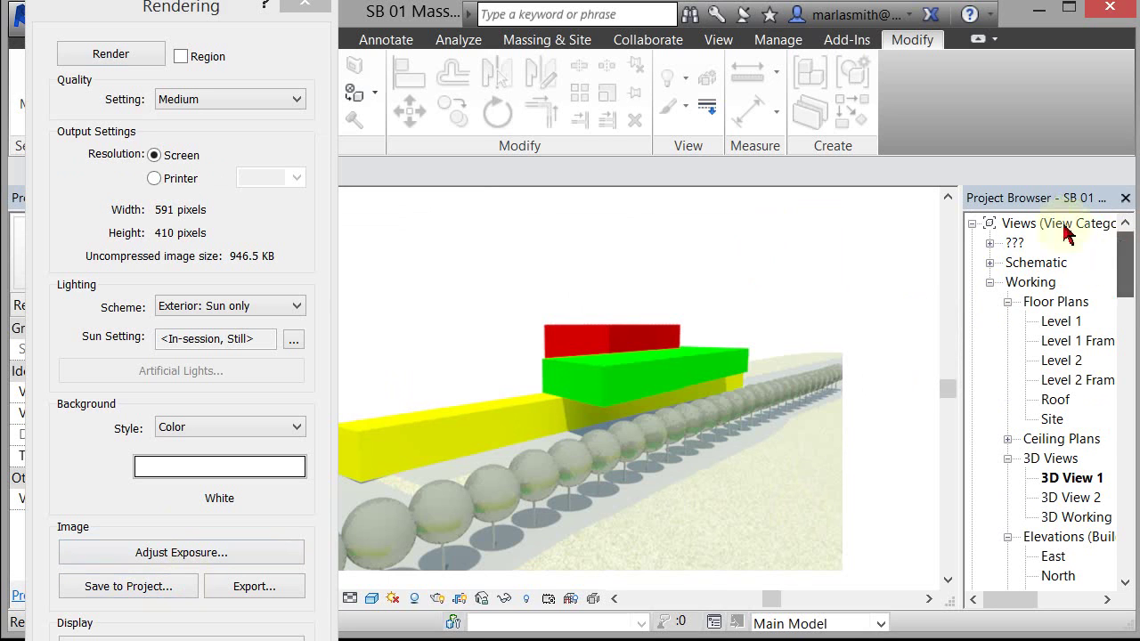
left_click(990, 243)
left_click(1007, 263)
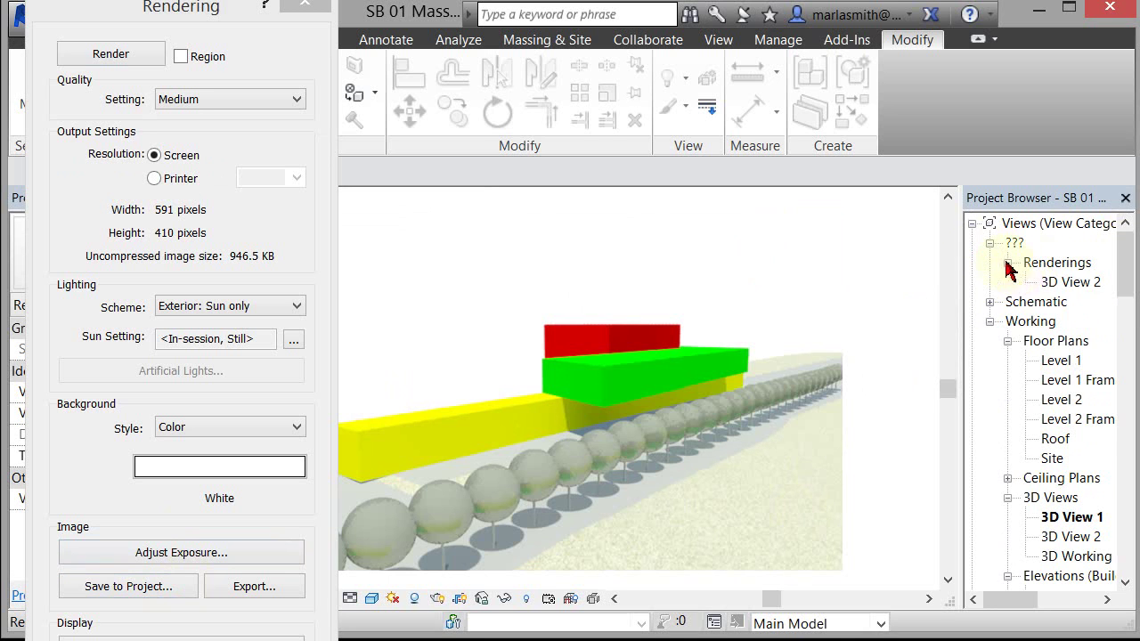
left_click(1052, 283)
left_click_drag(250, 20, 477, 32)
left_click(236, 508)
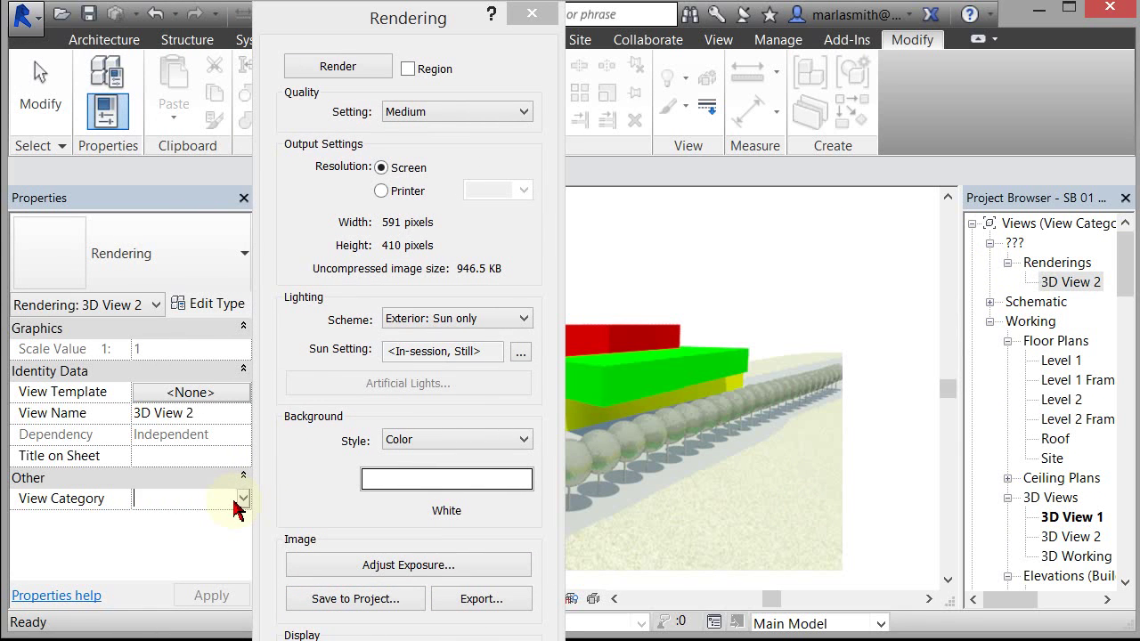
left_click(243, 502)
left_click(212, 539)
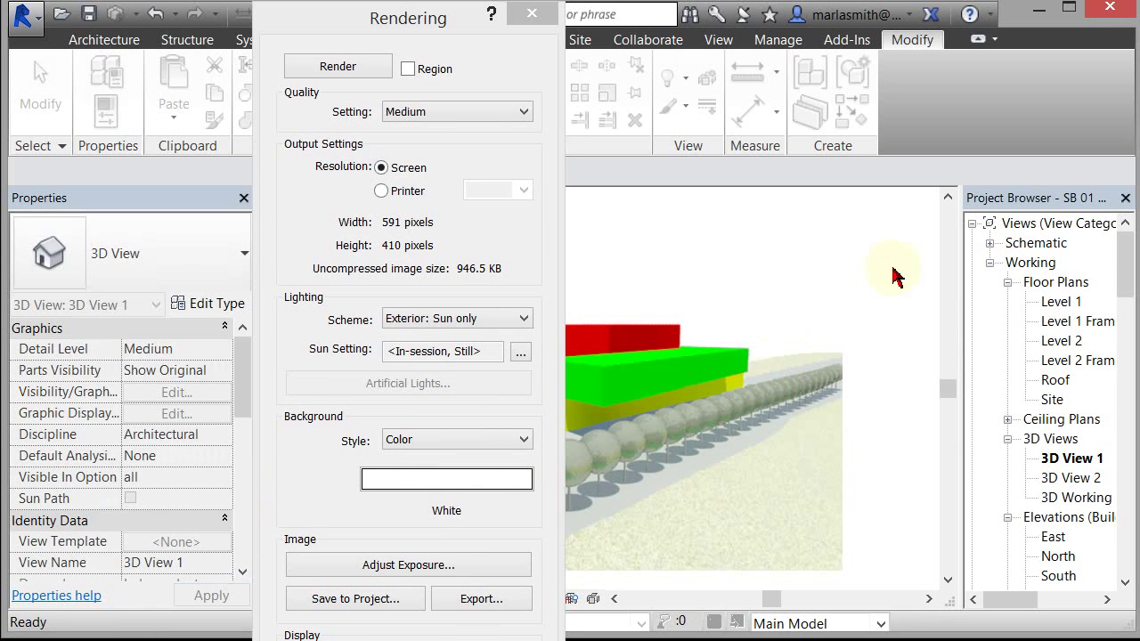
Select the 3D View 2 rendering, start exporting the rendered image, and set its file type to Portable Network Graphics (*.png).
left_click_drag(1127, 276, 1134, 323)
left_click(1077, 338)
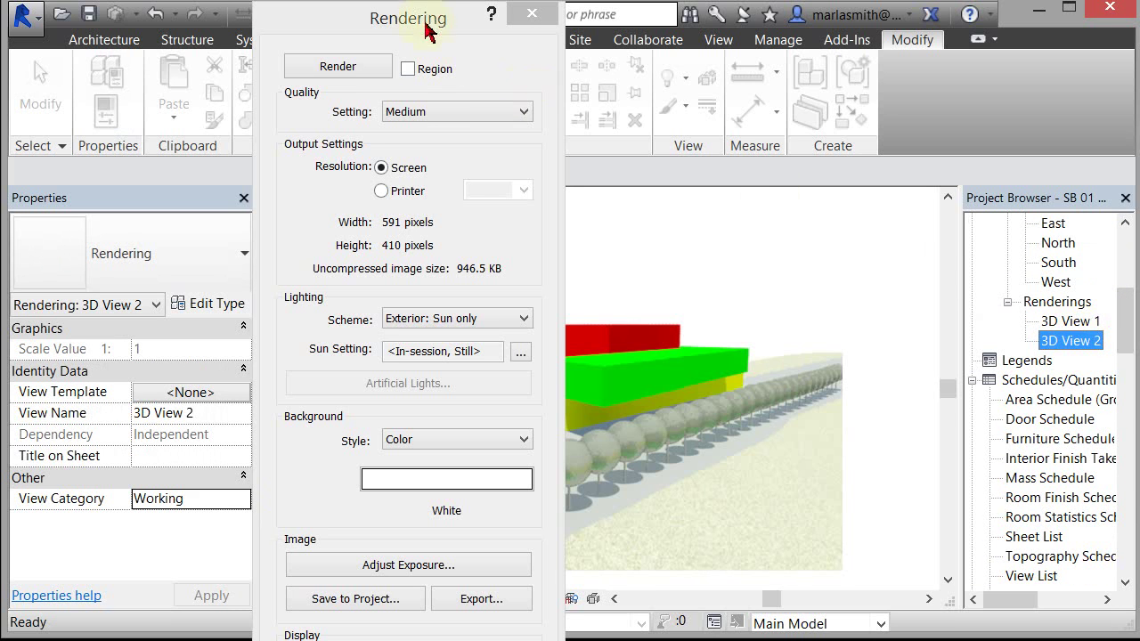
left_click_drag(387, 24, 184, 34)
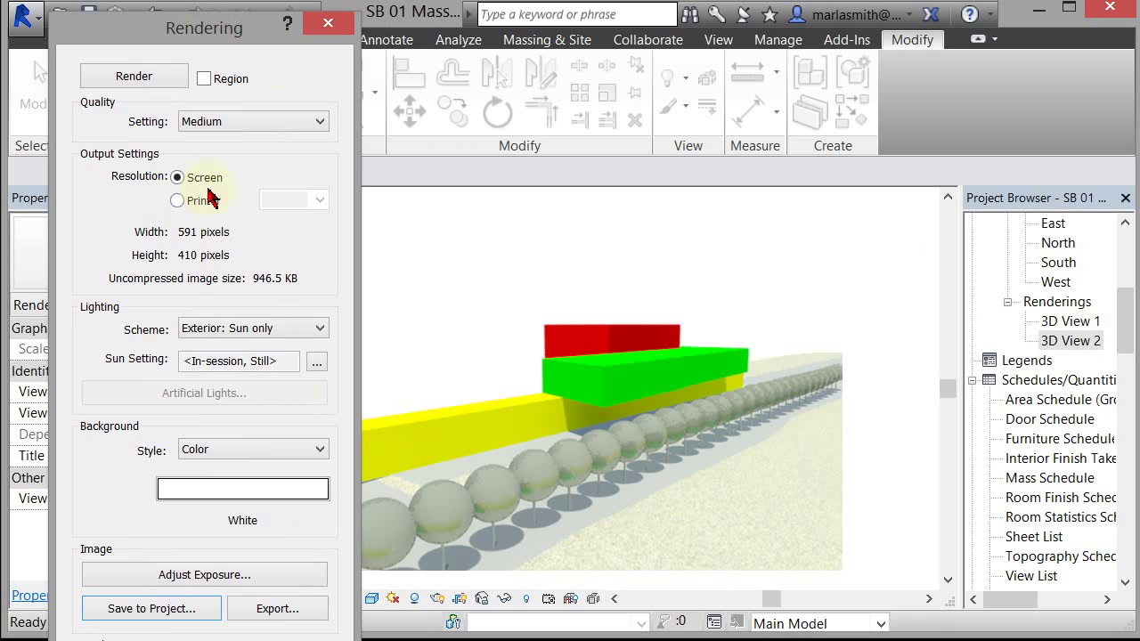
left_click(299, 611)
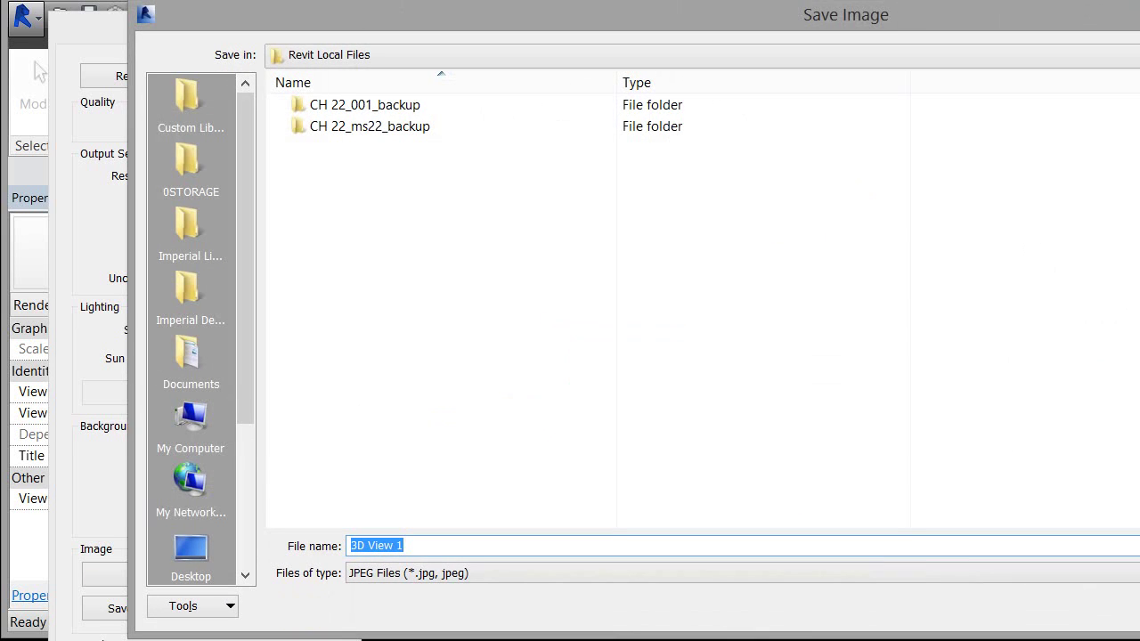
left_click_drag(1139, 175, 1025, 175)
left_click(658, 575)
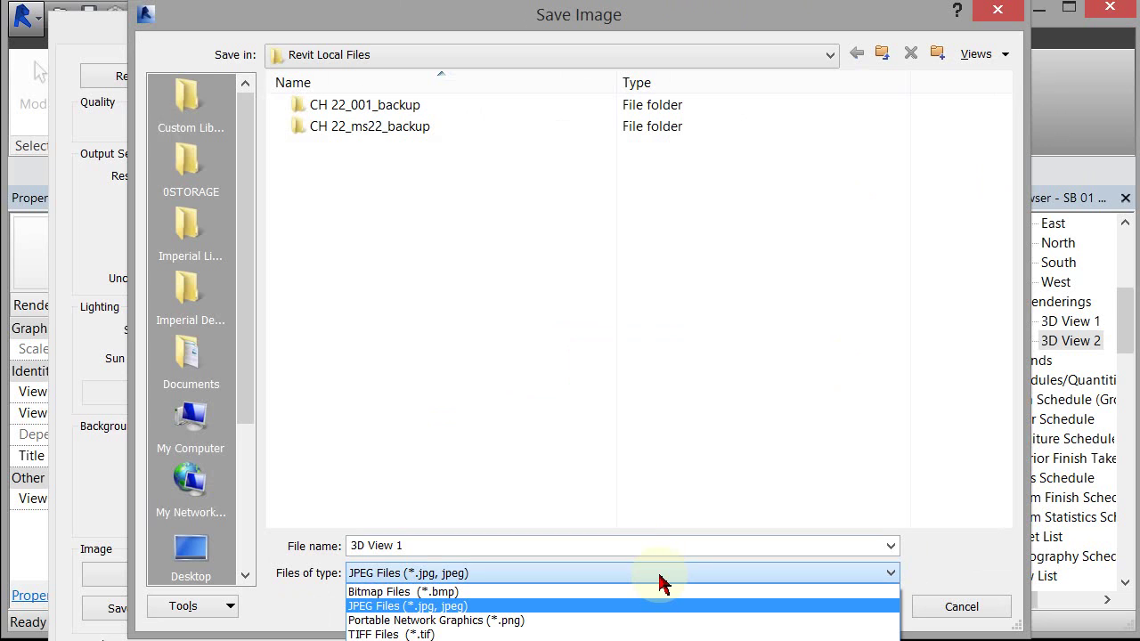
left_click(452, 621)
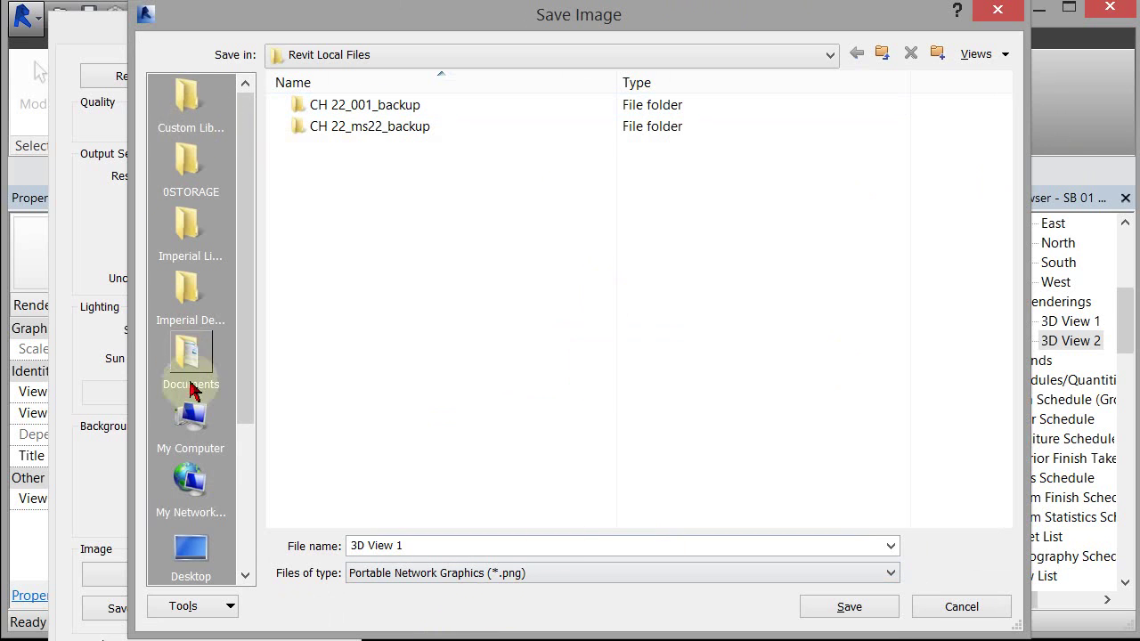
Export the PNG image to the Desktop with the file name 3D View 2.
left_click(194, 552)
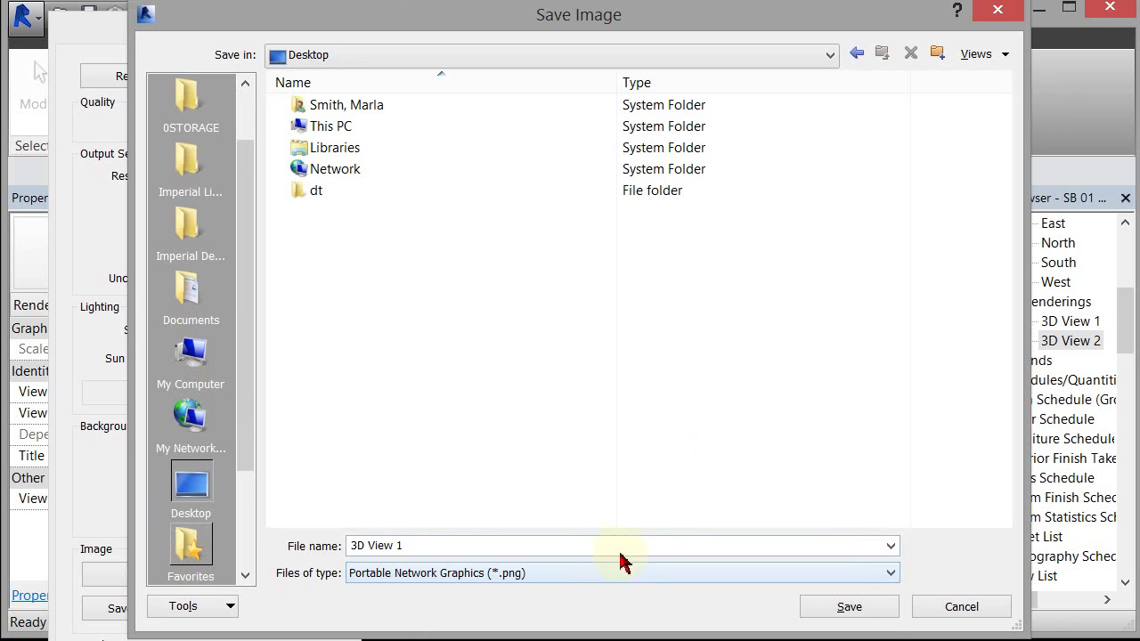
left_click(435, 546)
left_click(407, 547)
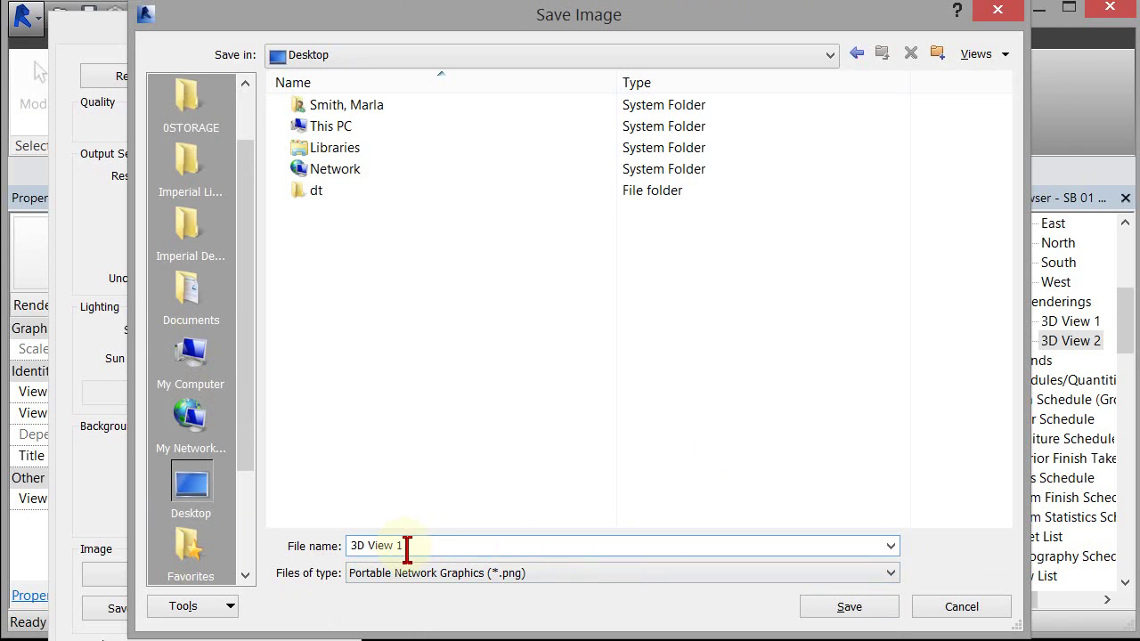
type("2")
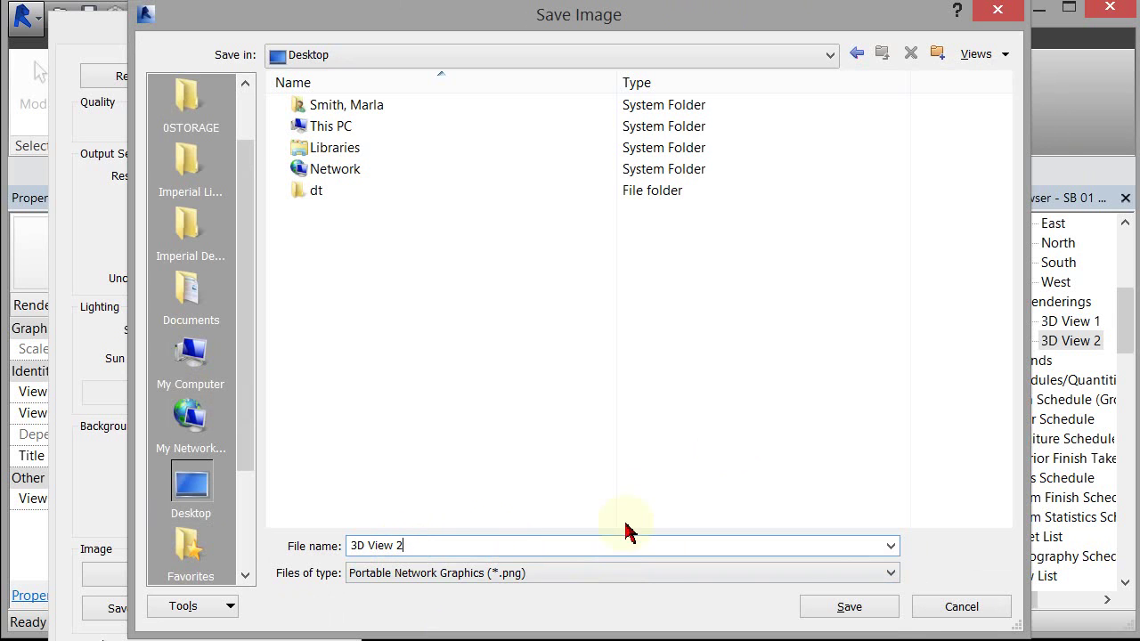
left_click(848, 608)
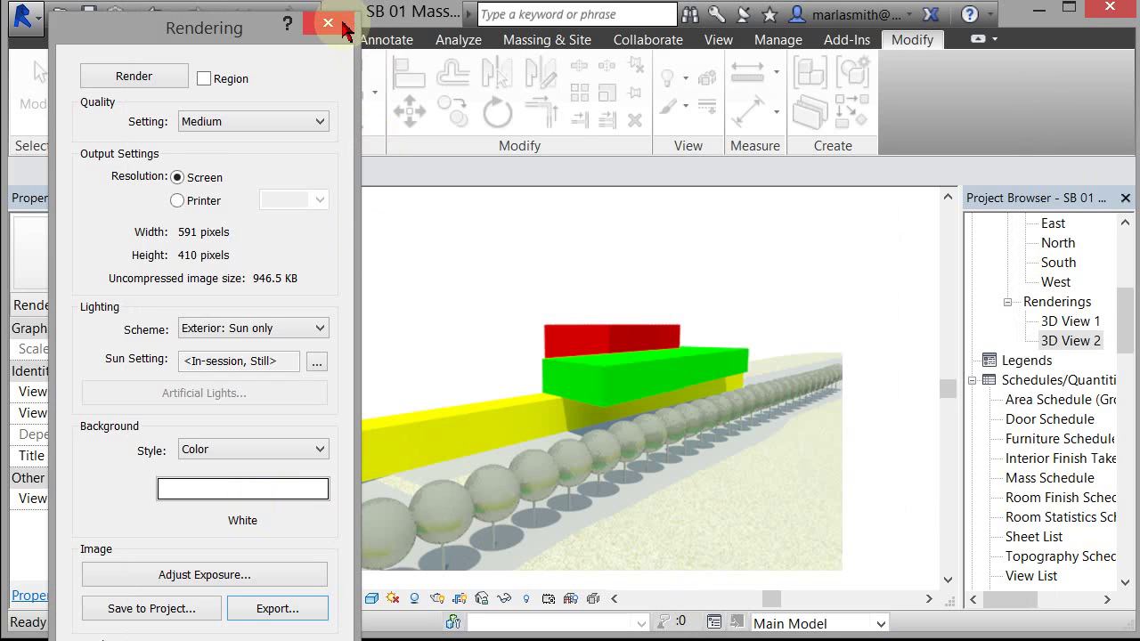
Make Option 2 the active design option and render the perspective view again with the existing settings.
left_click(880, 624)
left_click(828, 640)
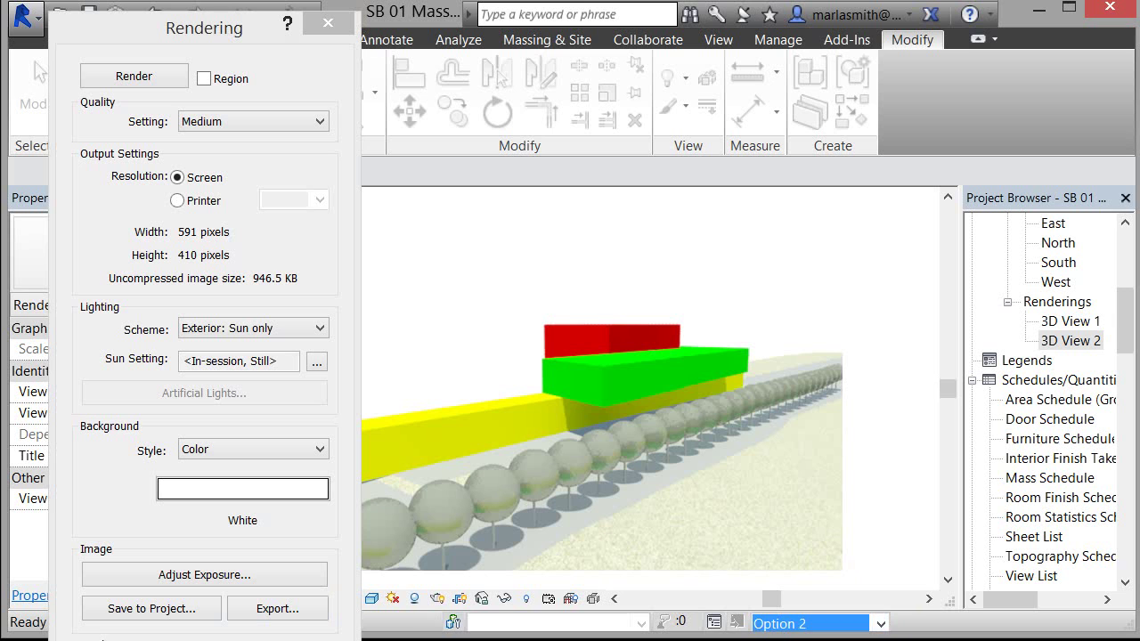
left_click(881, 626)
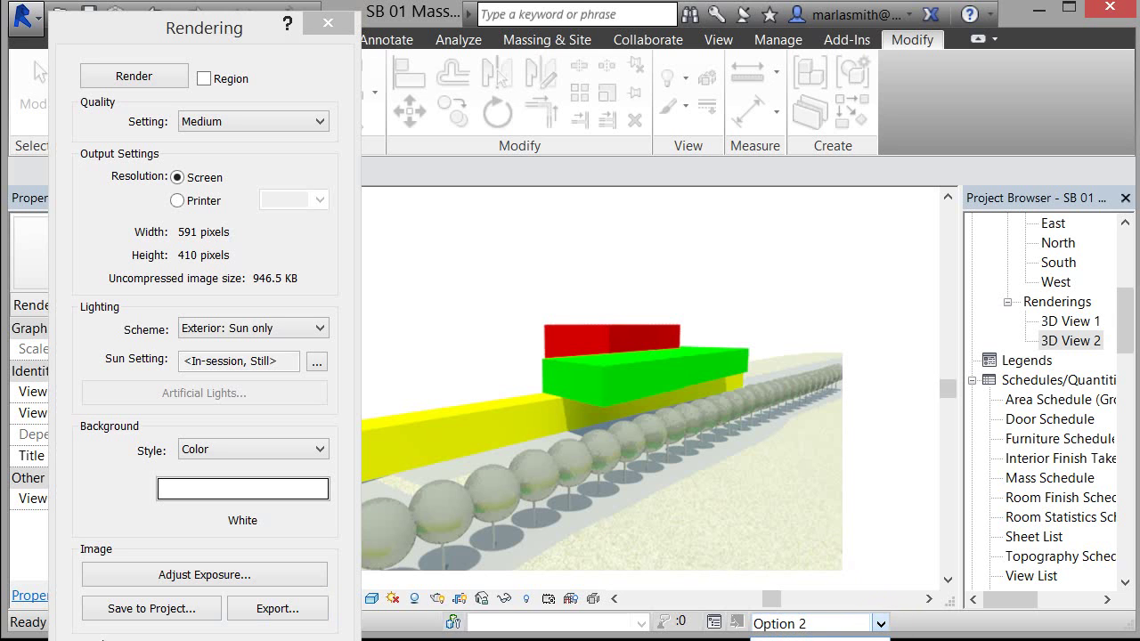
left_click(828, 640)
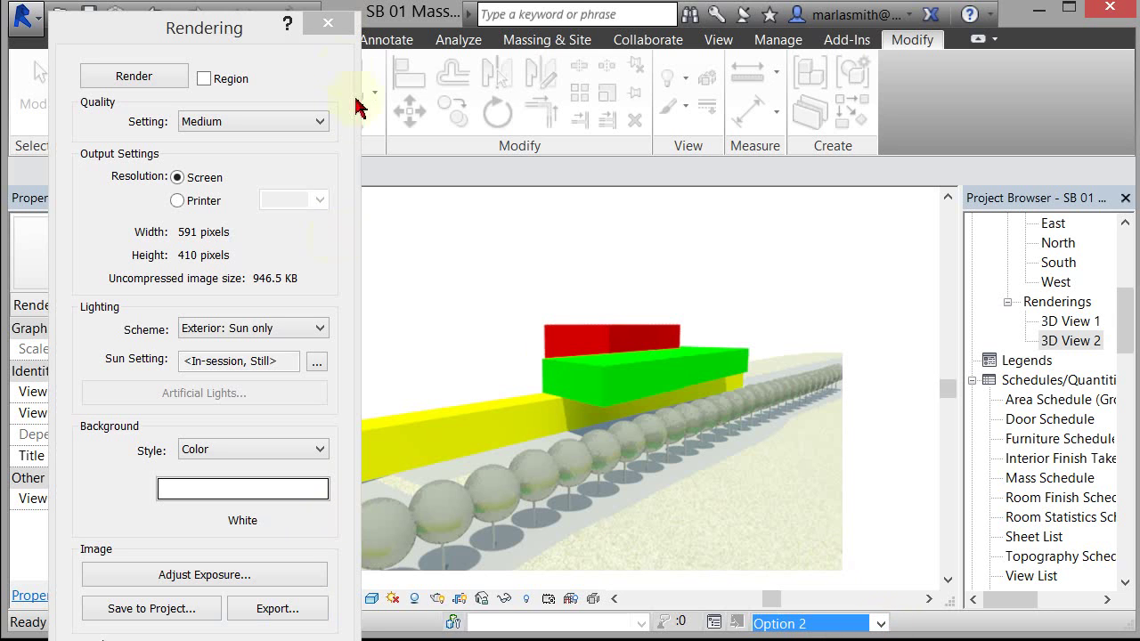
left_click(327, 27)
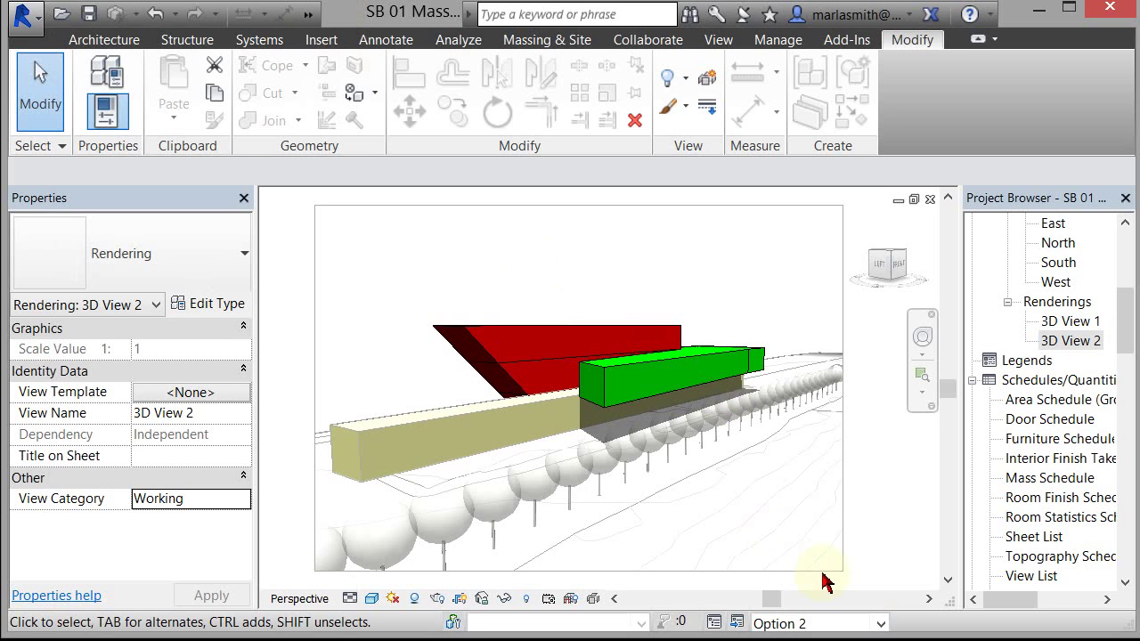
left_click(437, 600)
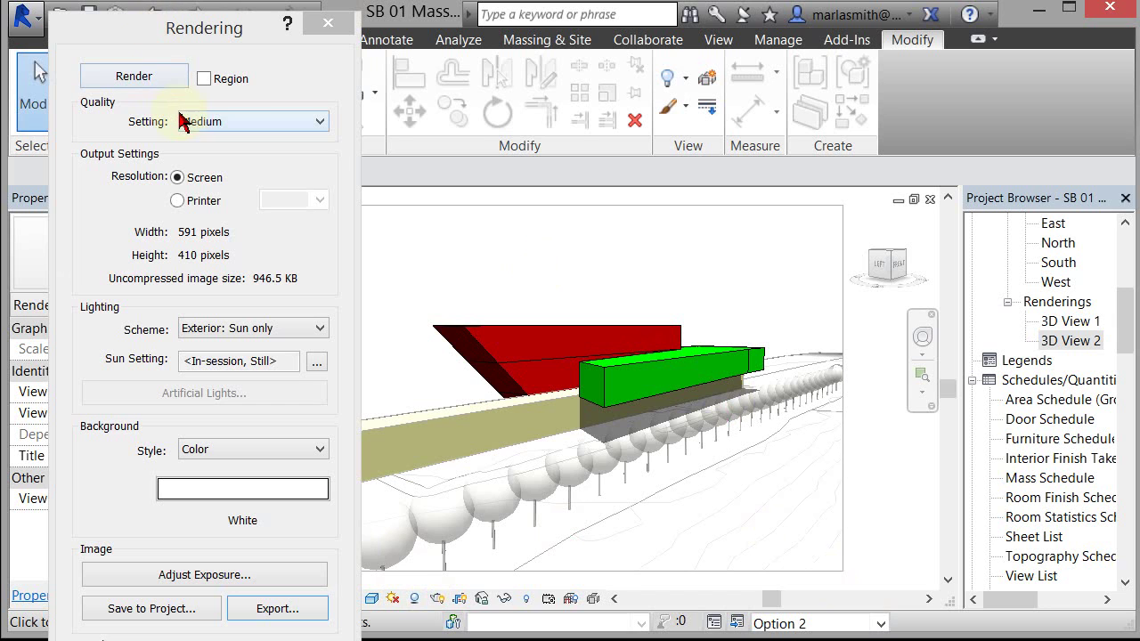
left_click(164, 78)
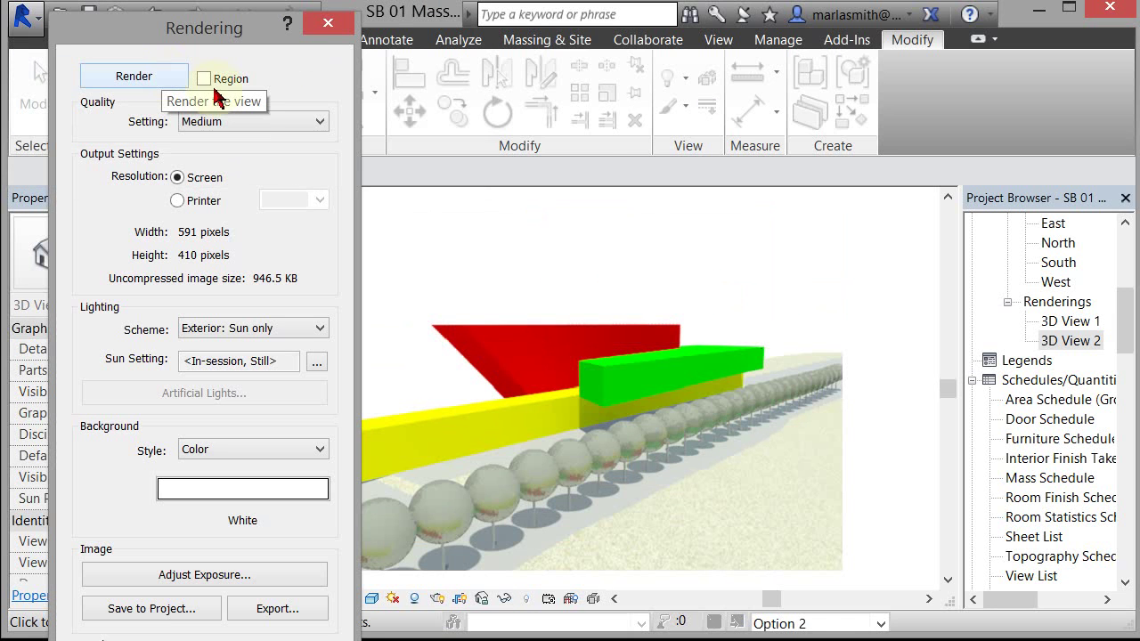
Export the Option 2 rendering to the Desktop as a TIFF file named 3D View 1.
left_click(267, 609)
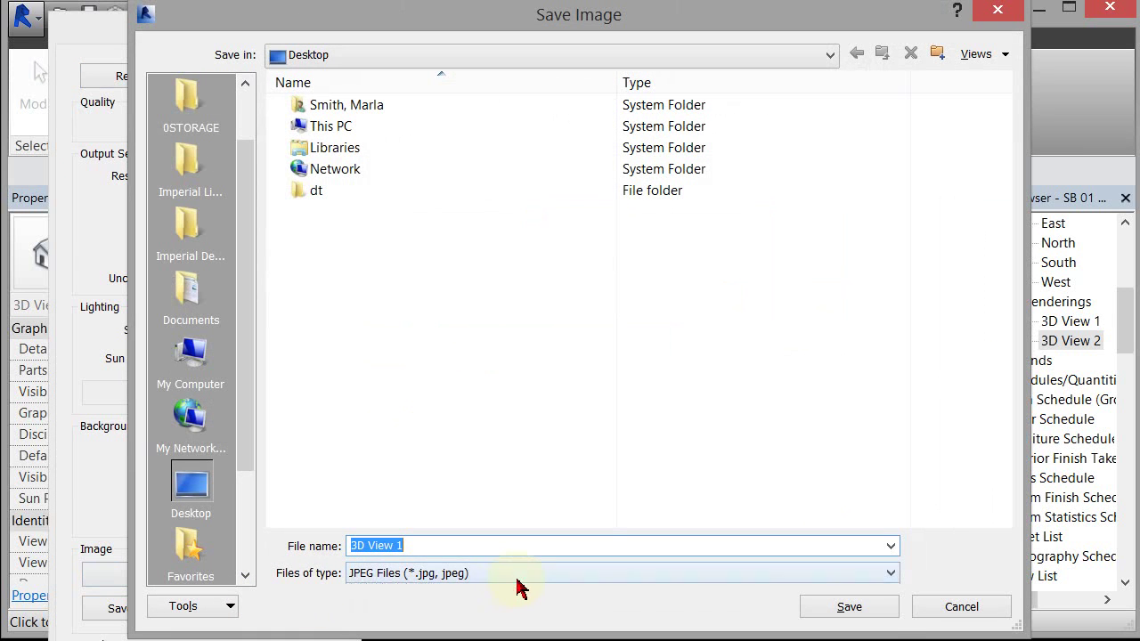
left_click(518, 579)
left_click(650, 633)
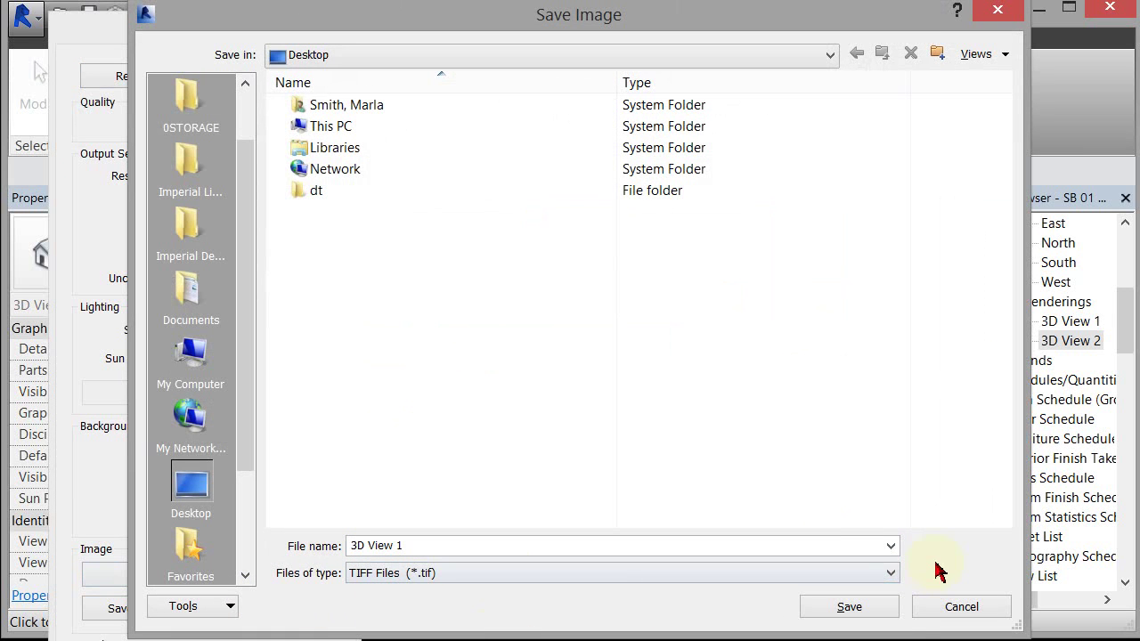
left_click(428, 546)
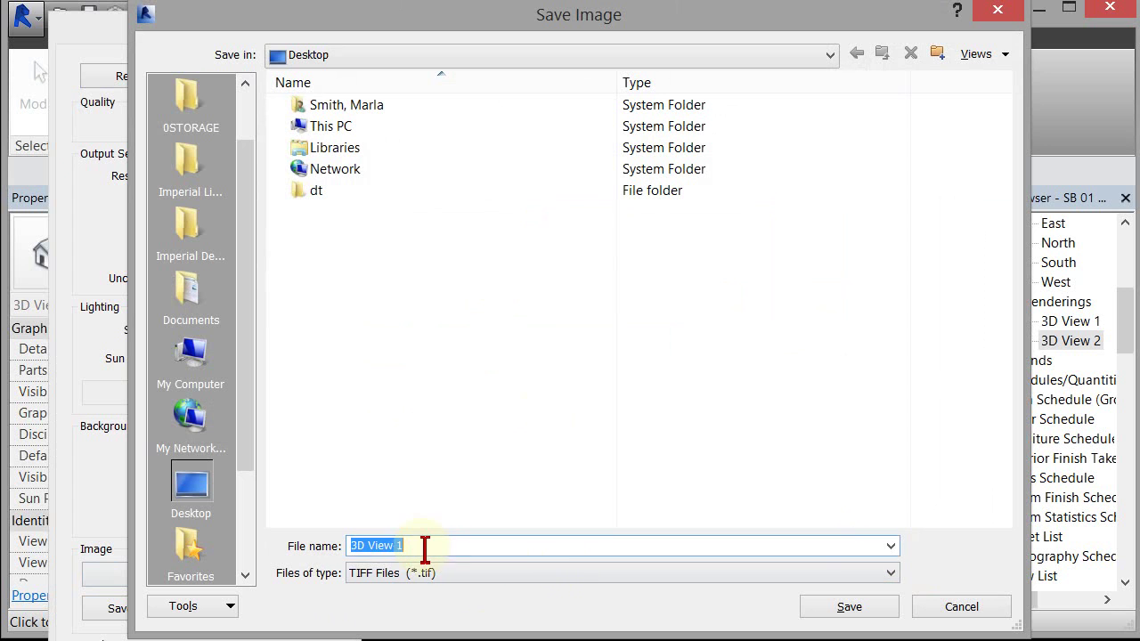
left_click(849, 607)
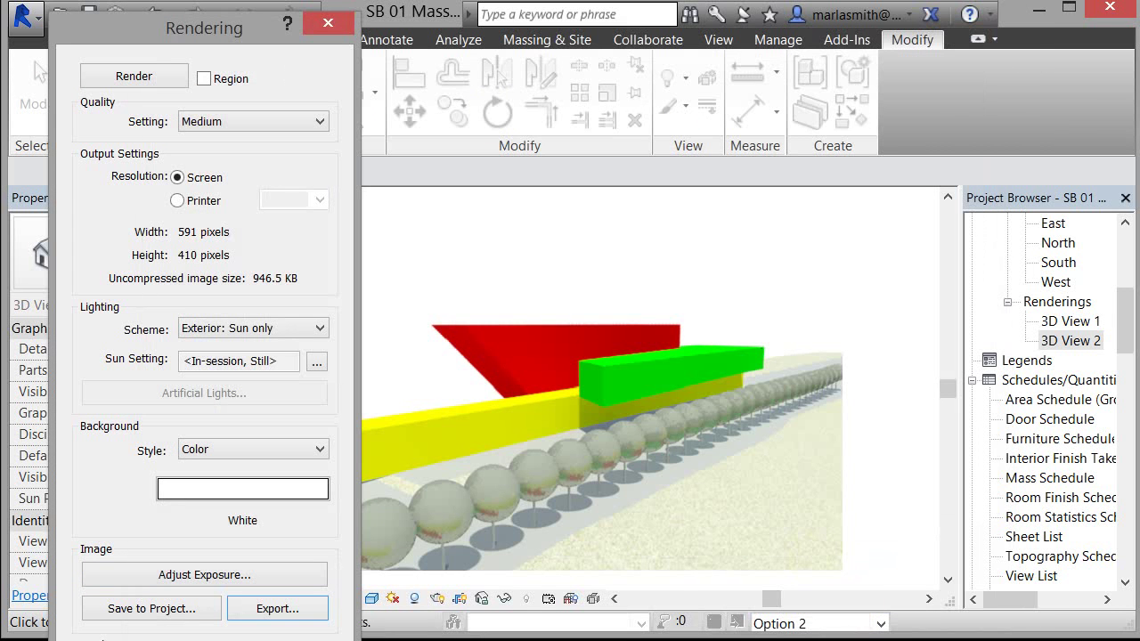
Close the Rendering dialog and switch the active design option back to Main Model.
left_click(329, 24)
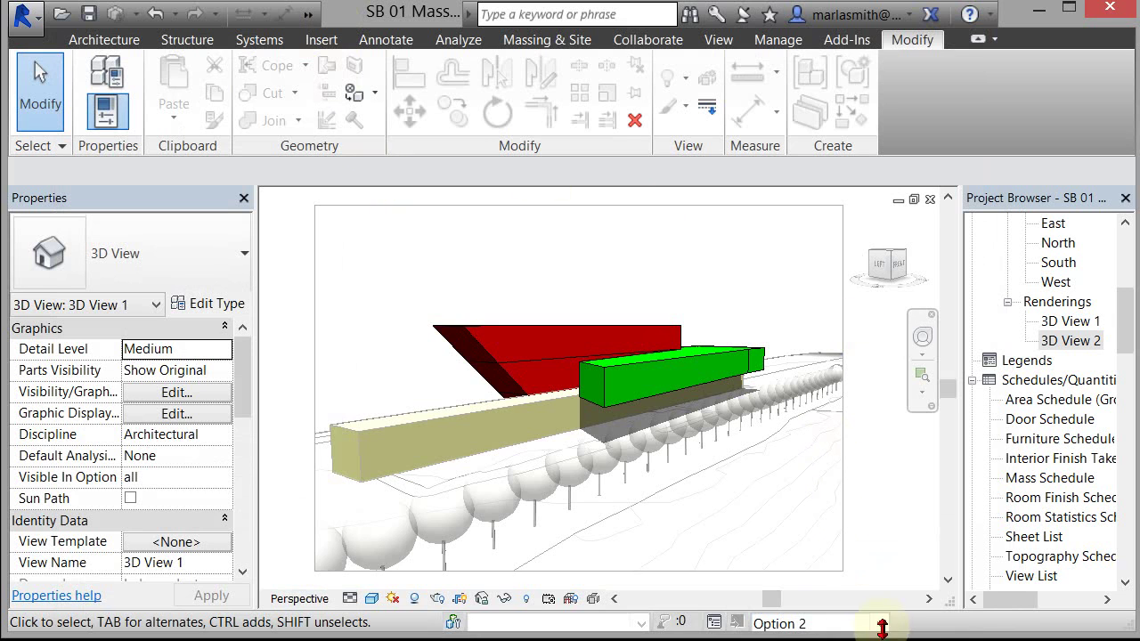
left_click(862, 638)
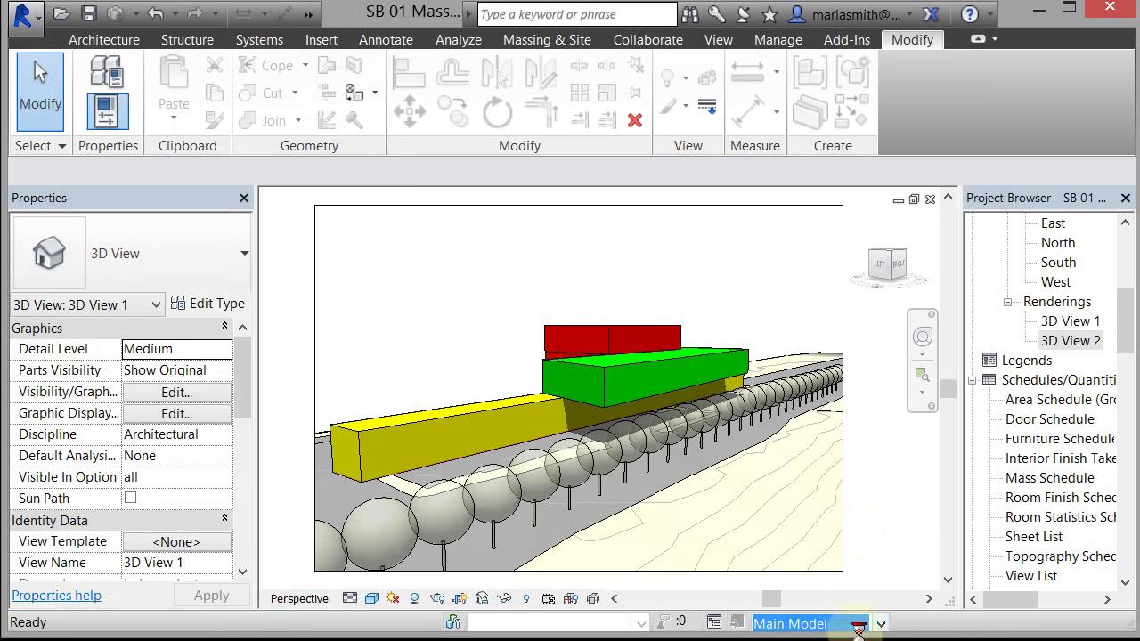